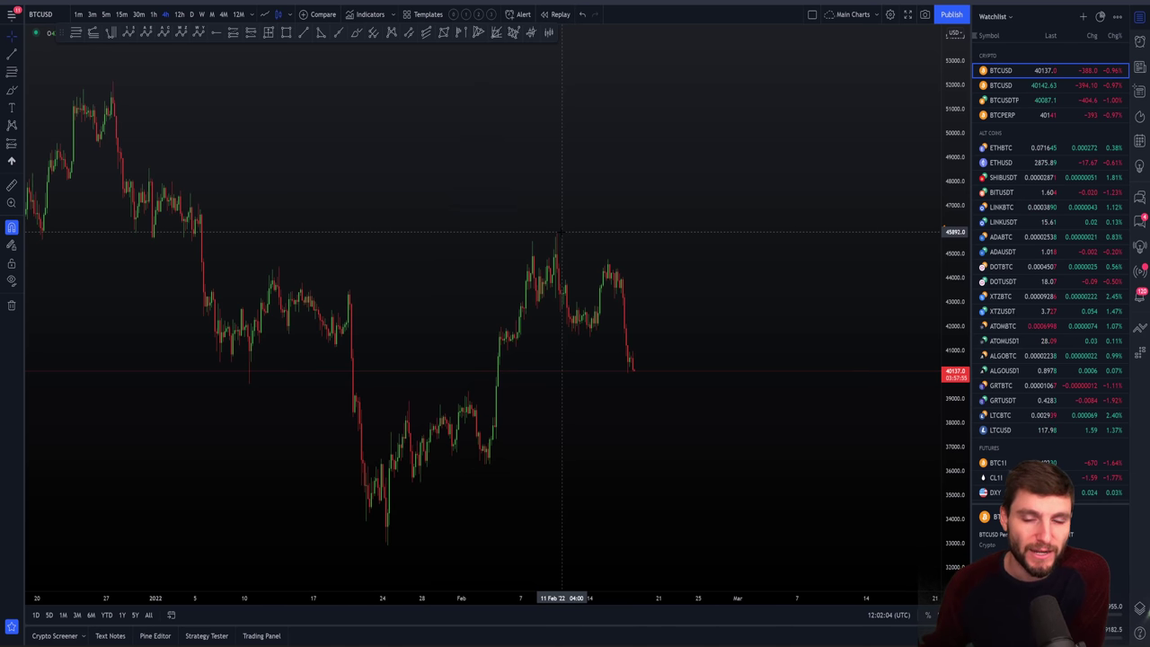
From the Object Tree, reshape the Fib Retracement to span 45600.5–44792.0
left_click(1140, 608)
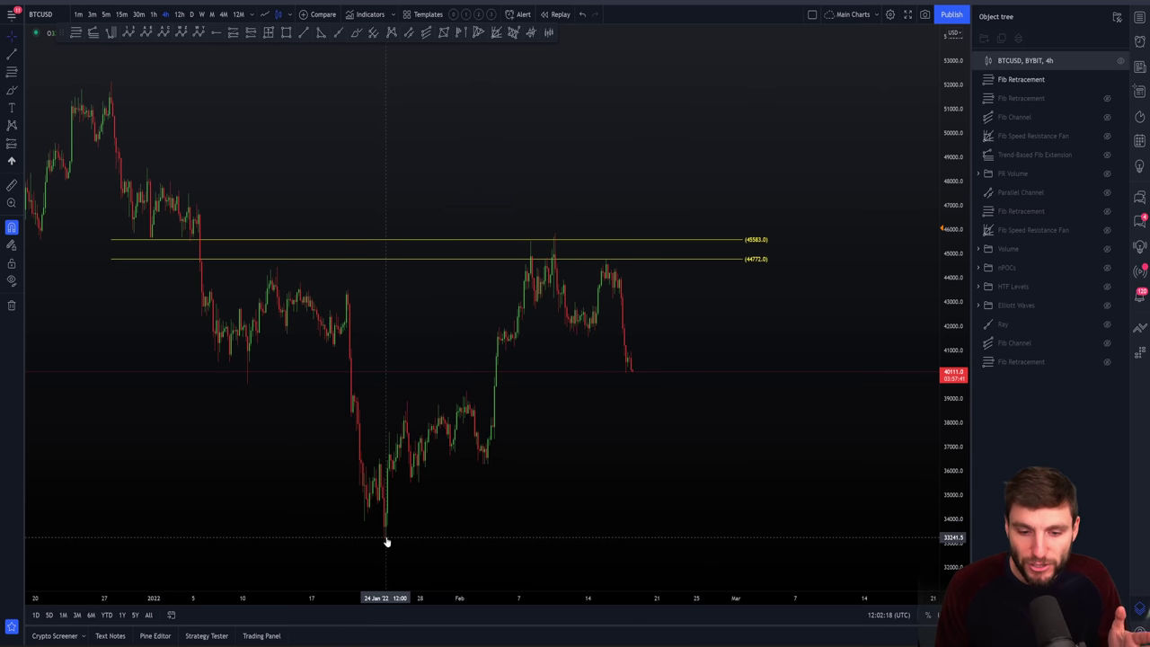
left_click(439, 241)
left_click_drag(742, 546, 683, 544)
left_click(681, 470)
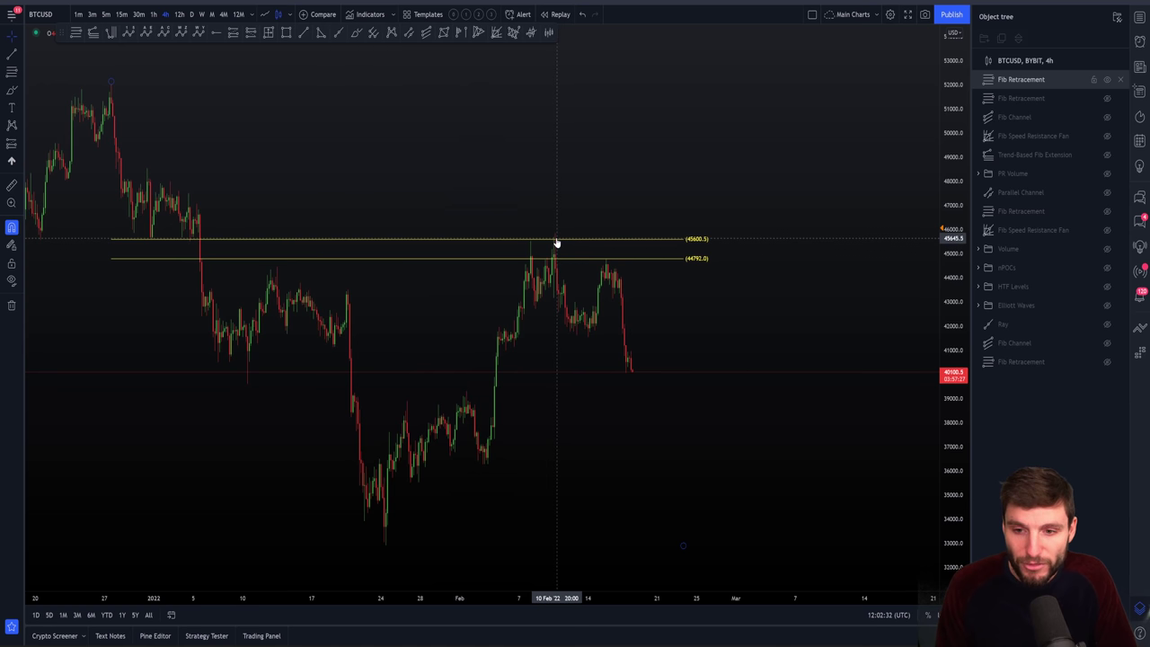
Check the fib on 30-minute candles, then return the chart to 4-hour
left_click(138, 14)
scroll(328, 270, "down", 5)
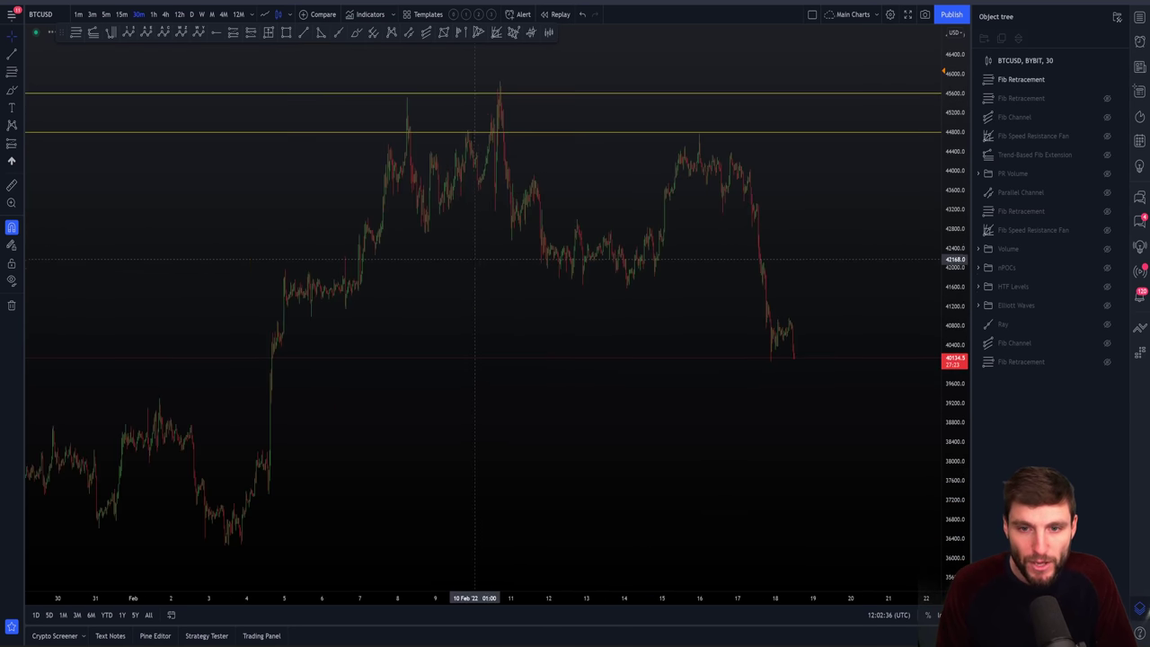
scroll(328, 269, "up", 1)
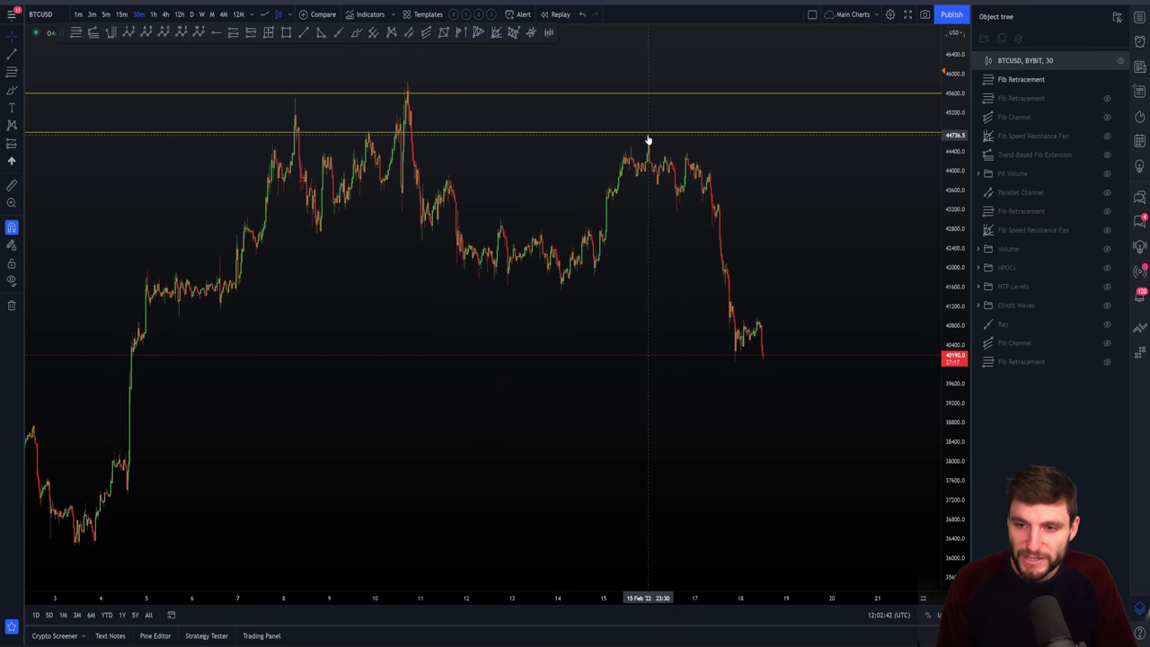
left_click(166, 15)
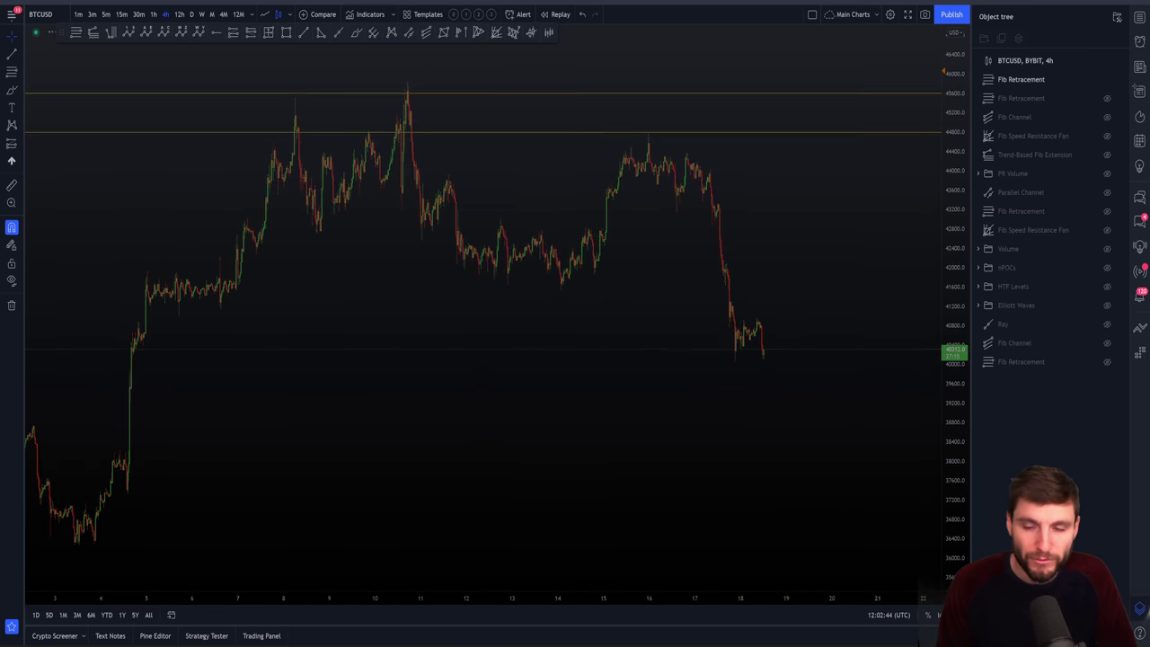
scroll(818, 400, "up", 3)
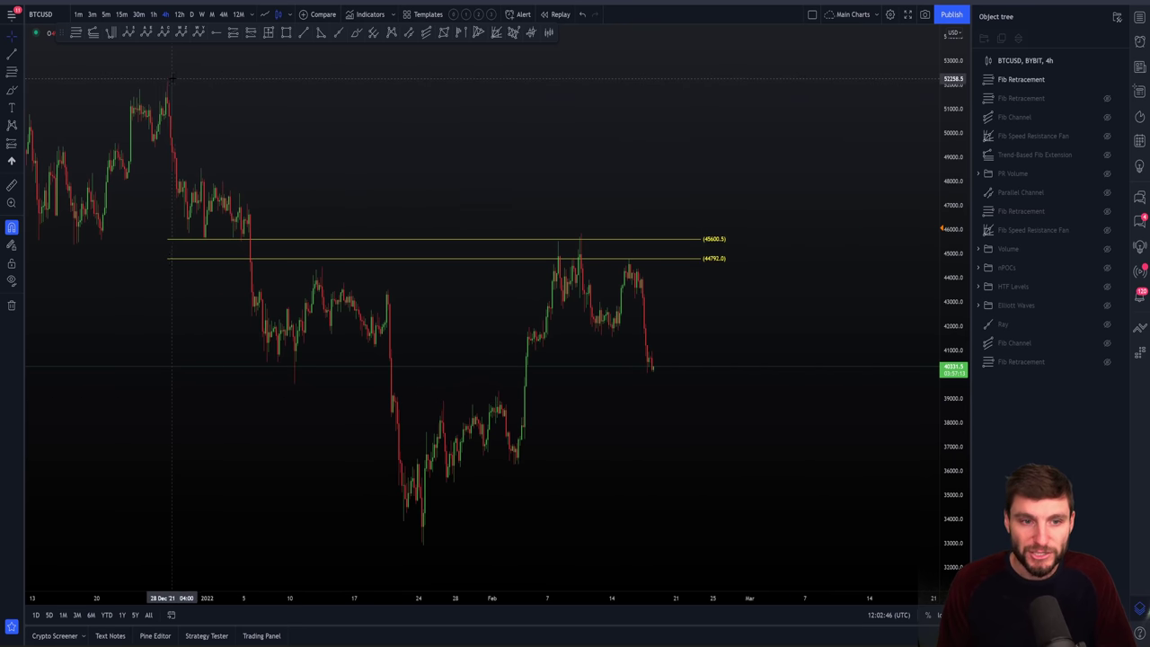
Hide the first Fib Retracement and show the HTF Levels daily lines
left_click(1107, 80)
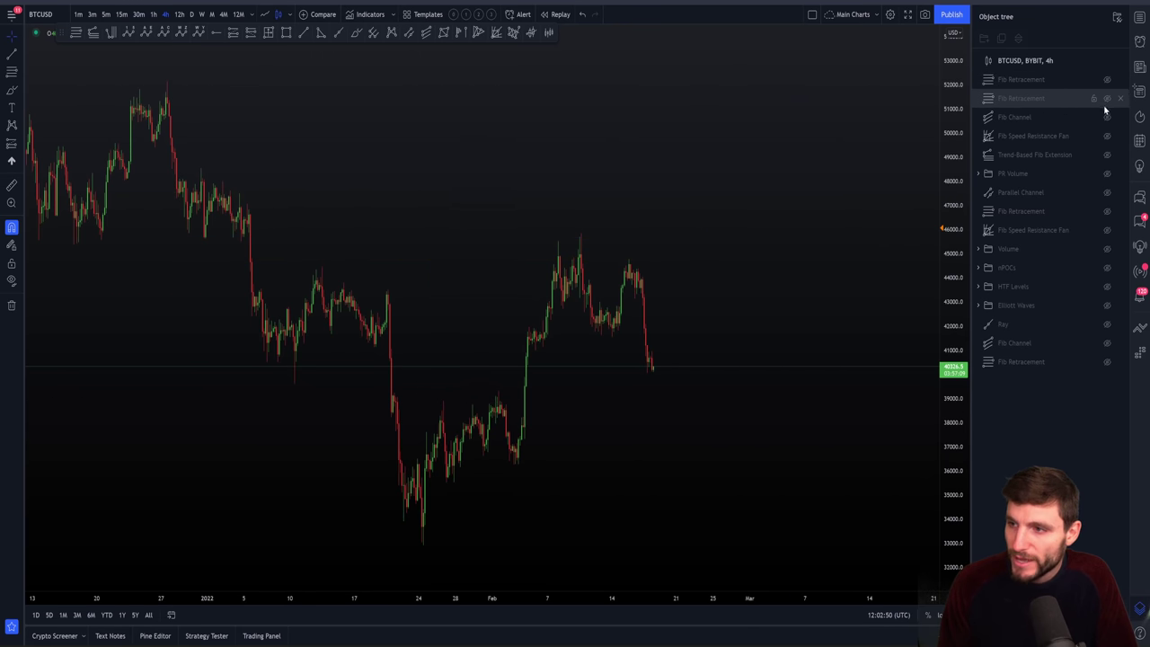
left_click(1107, 287)
scroll(415, 125, "up", 3)
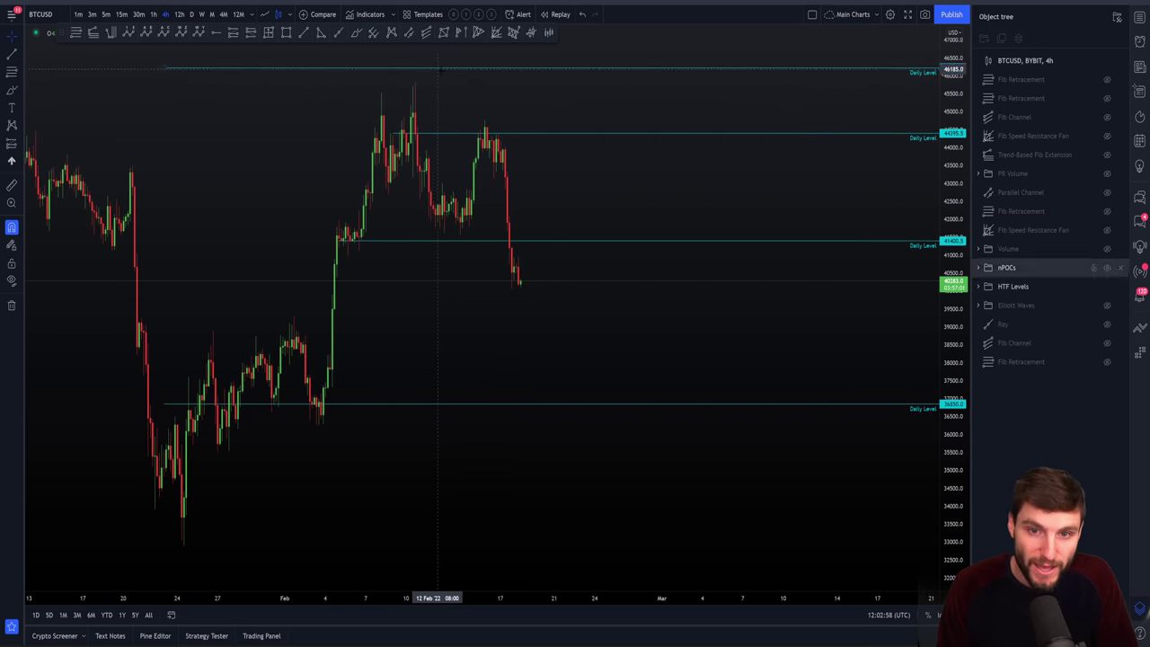
scroll(557, 144, "up", 1)
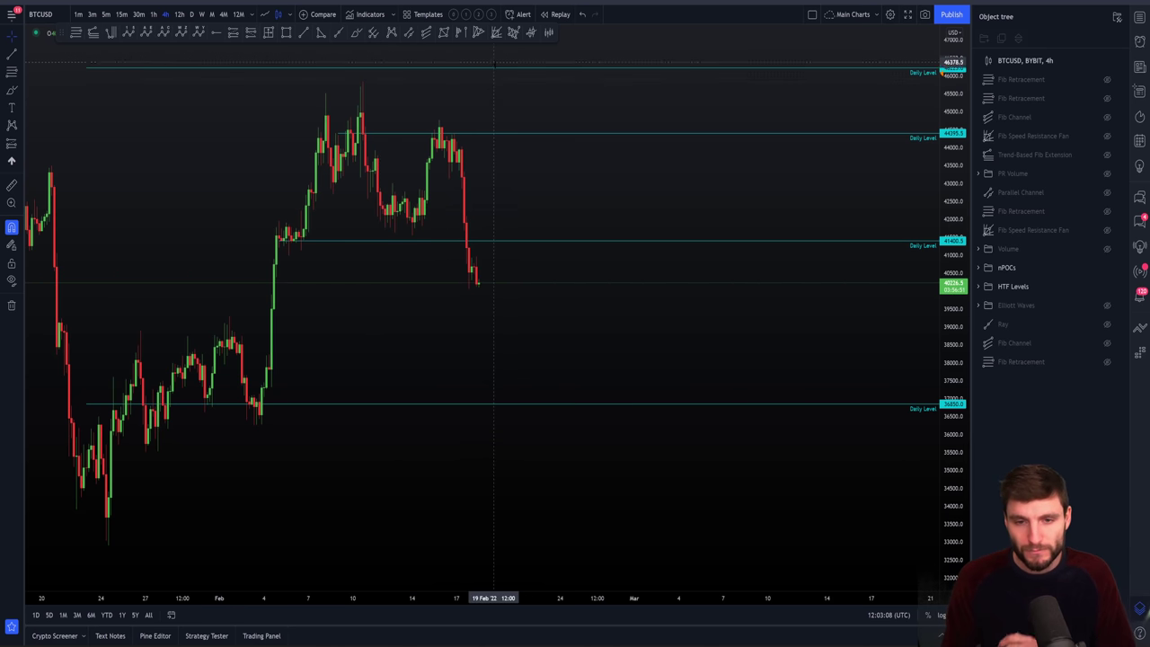
Start a Trend-Based Fib Extension from swing high to swing low, then cancel it
left_click(94, 32)
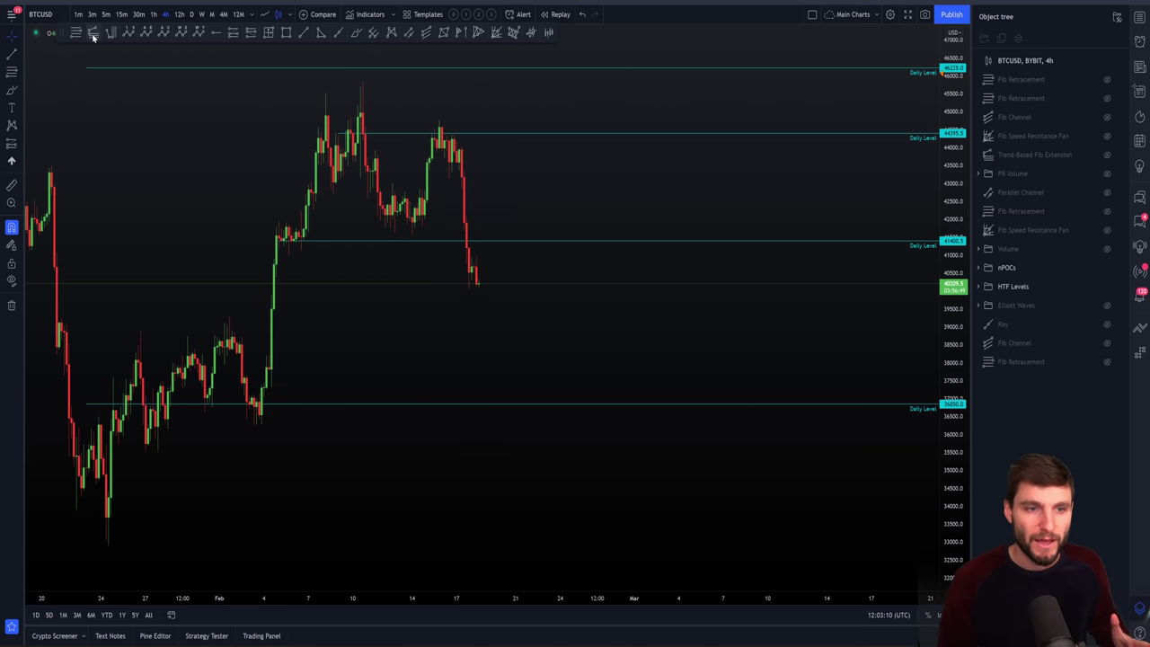
left_click(362, 81)
left_click(411, 235)
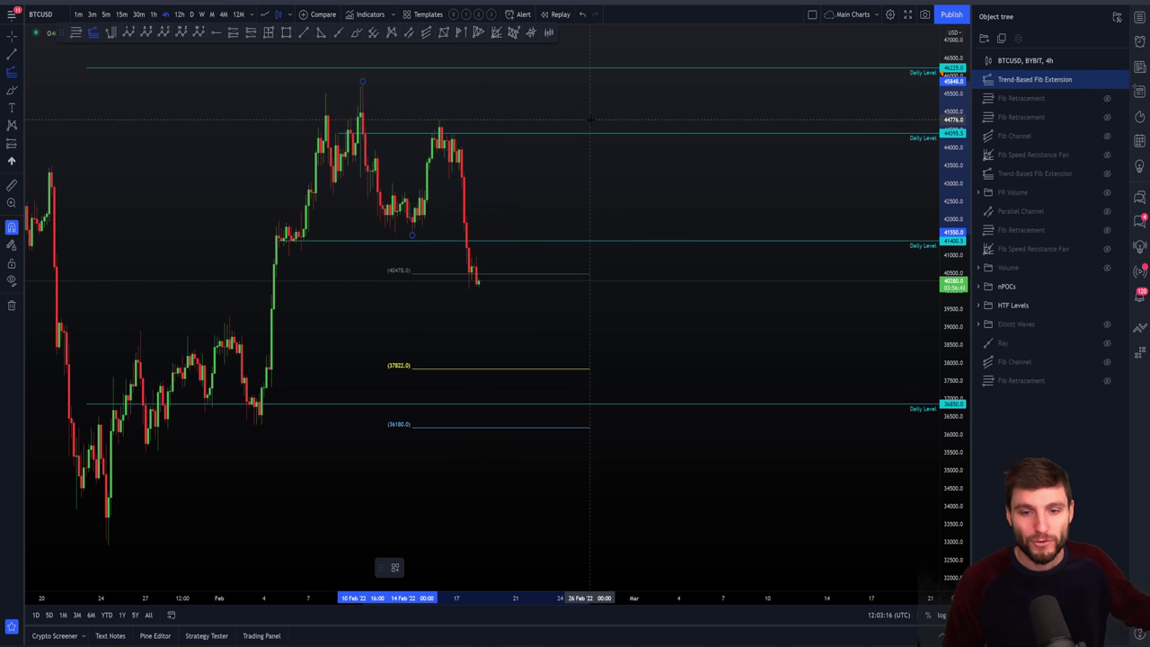
key("Escape")
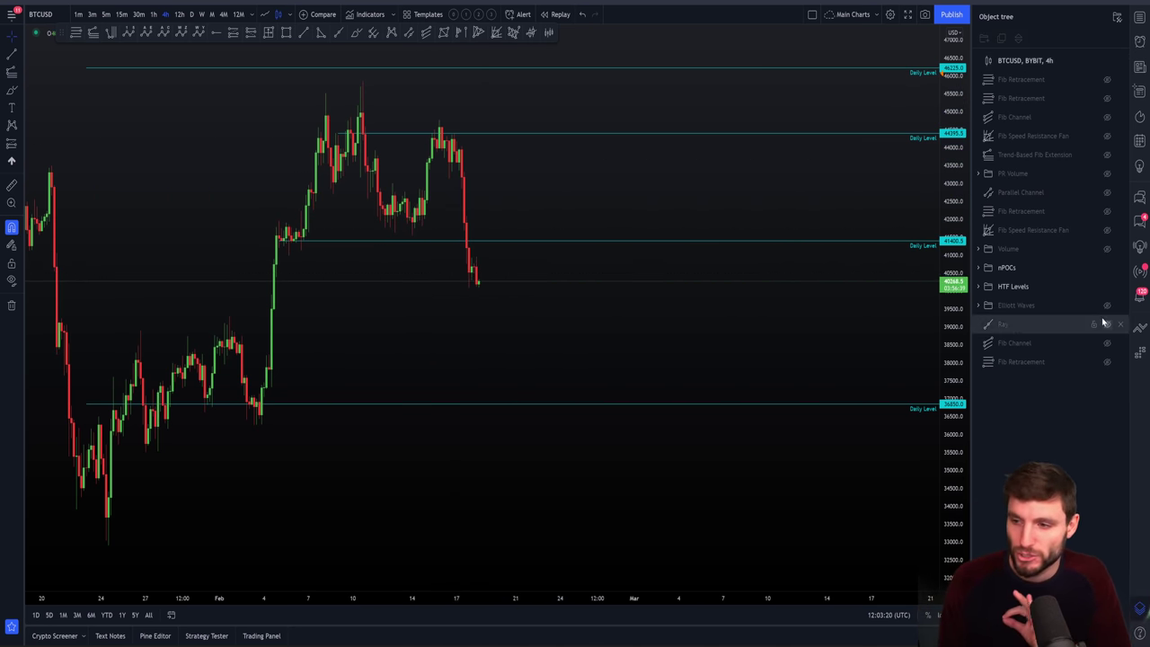
Show the second Fib Retracement (44389.0–44208.5) on 30m candles, then switch to YouTube
left_click(1108, 100)
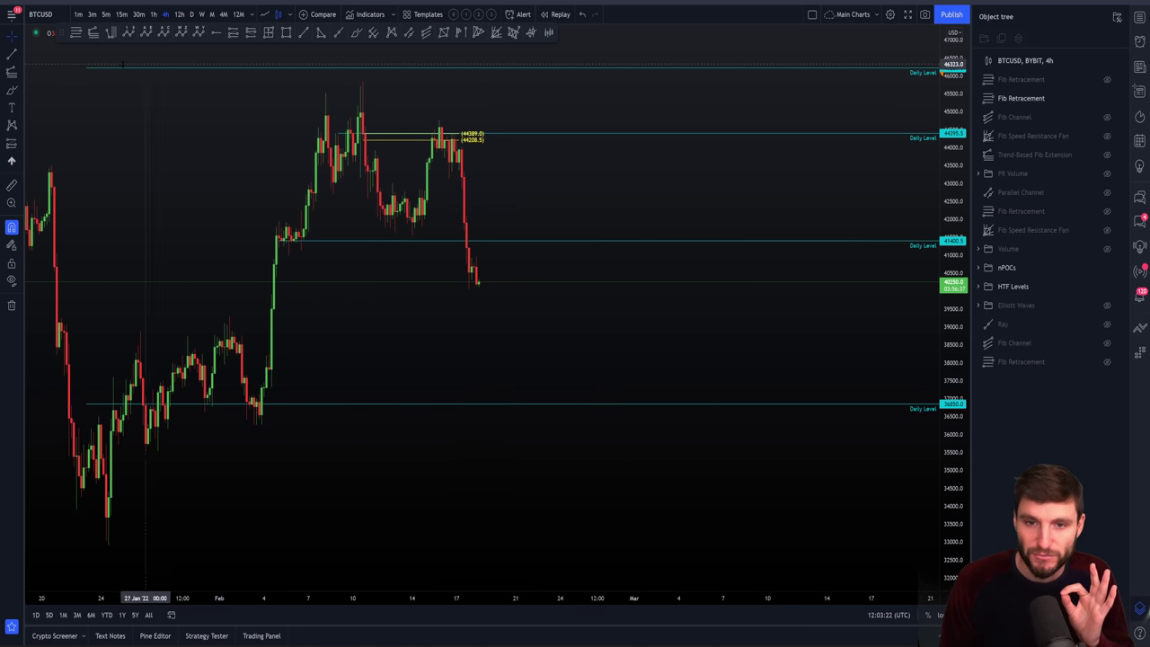
left_click(138, 15)
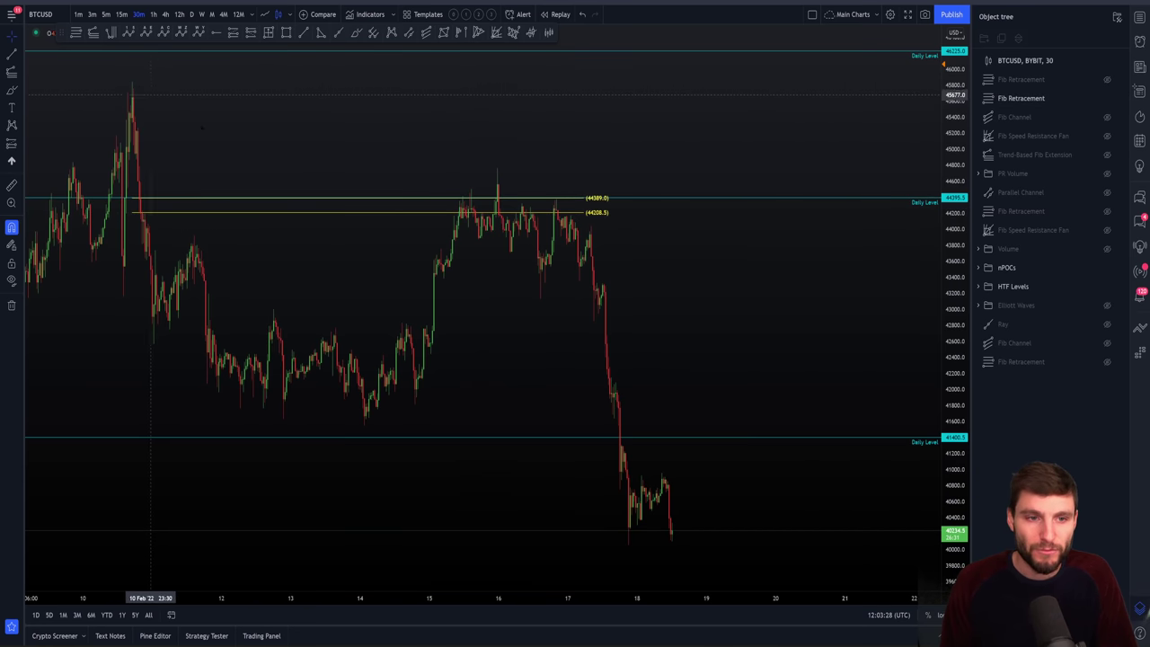
left_click(1108, 79)
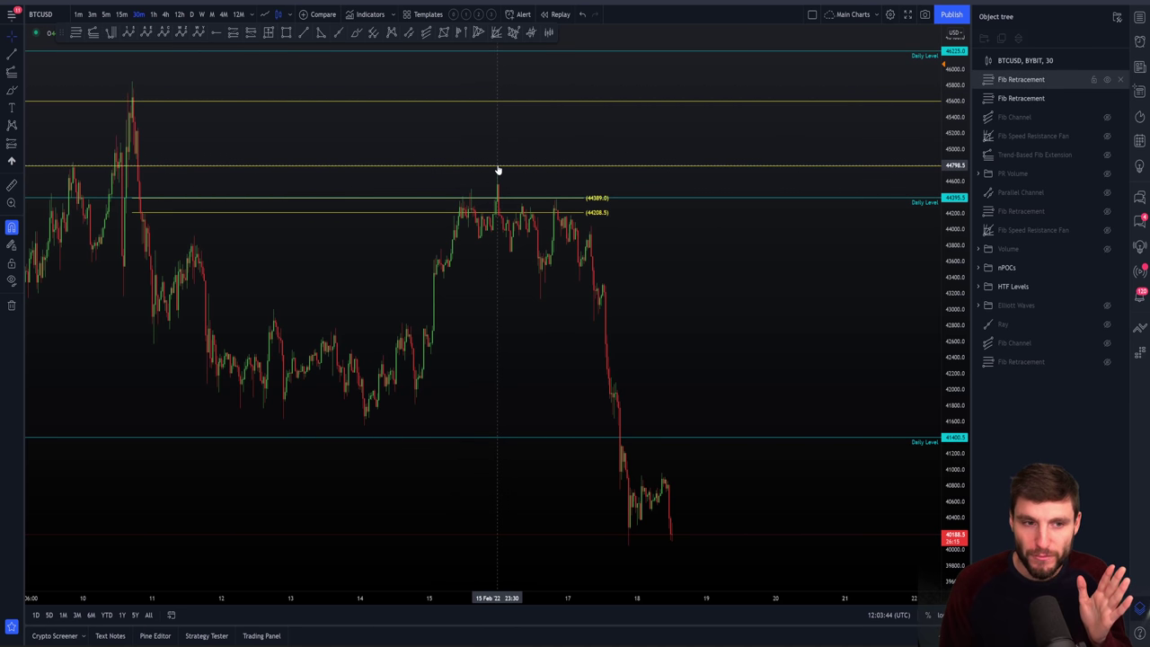
left_click(1107, 80)
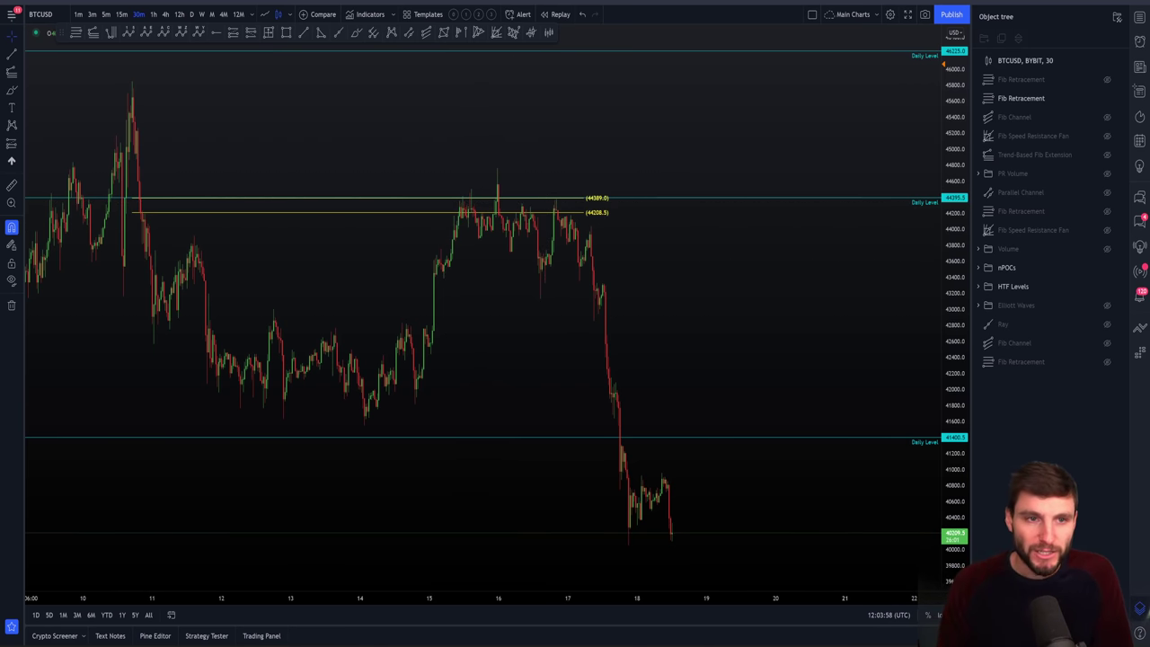
key("alt+Tab")
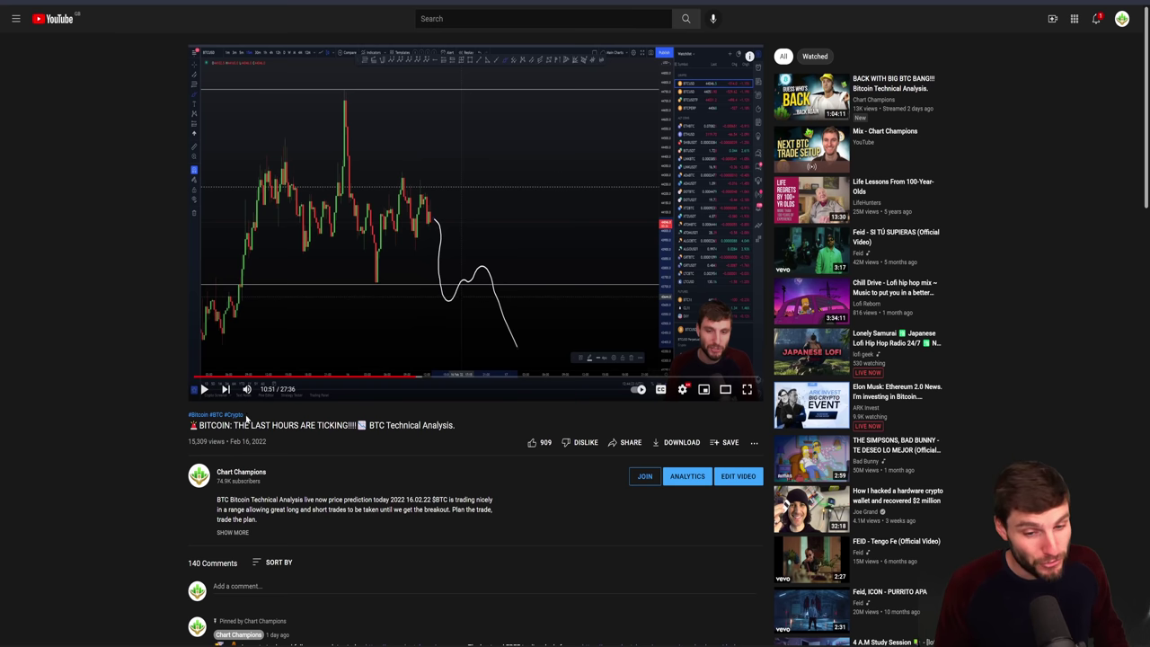
Reload the Bitcoin analysis video, pause it, and jump ahead to 10:47
left_click_drag(238, 425, 349, 425)
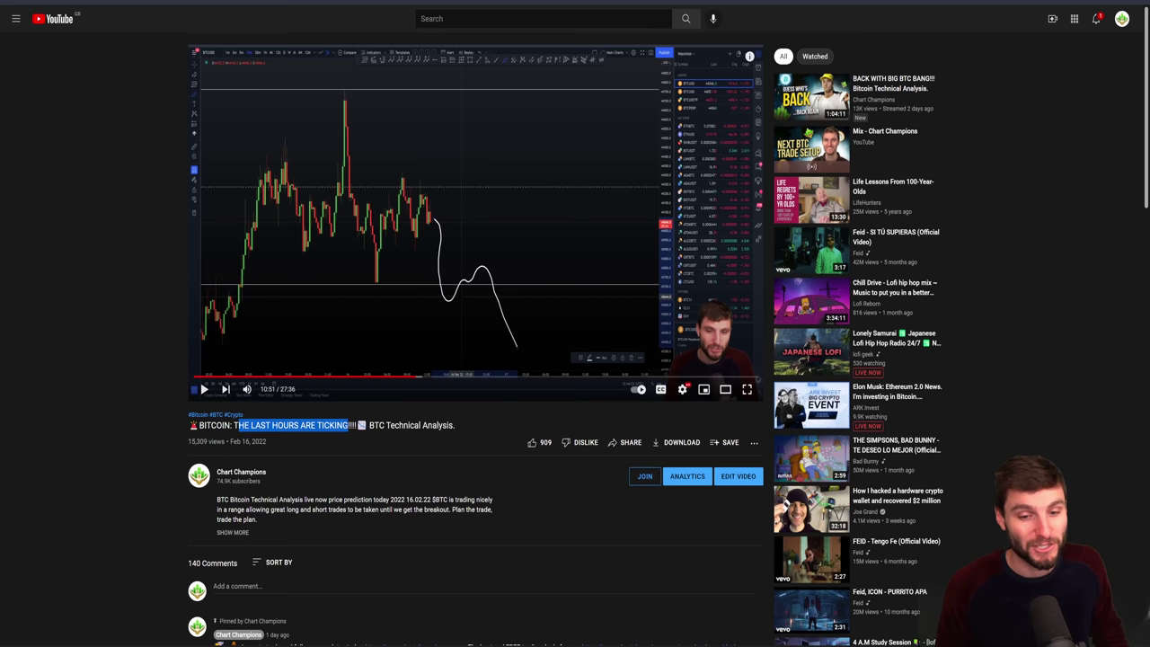
left_click(125, 319)
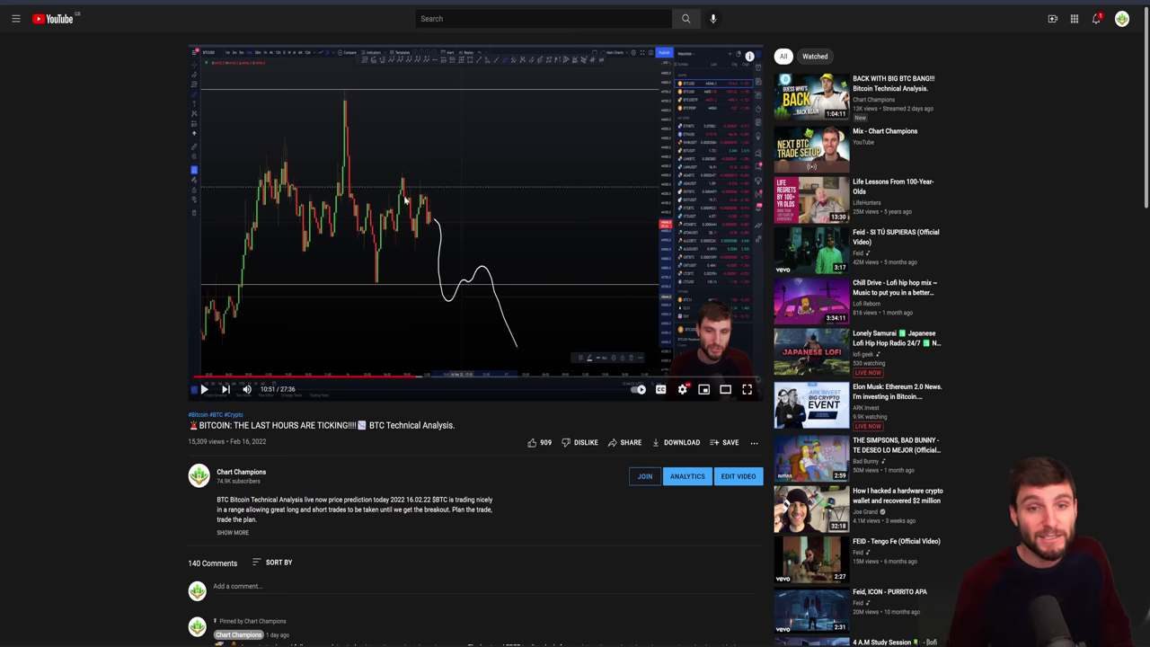
key("F5")
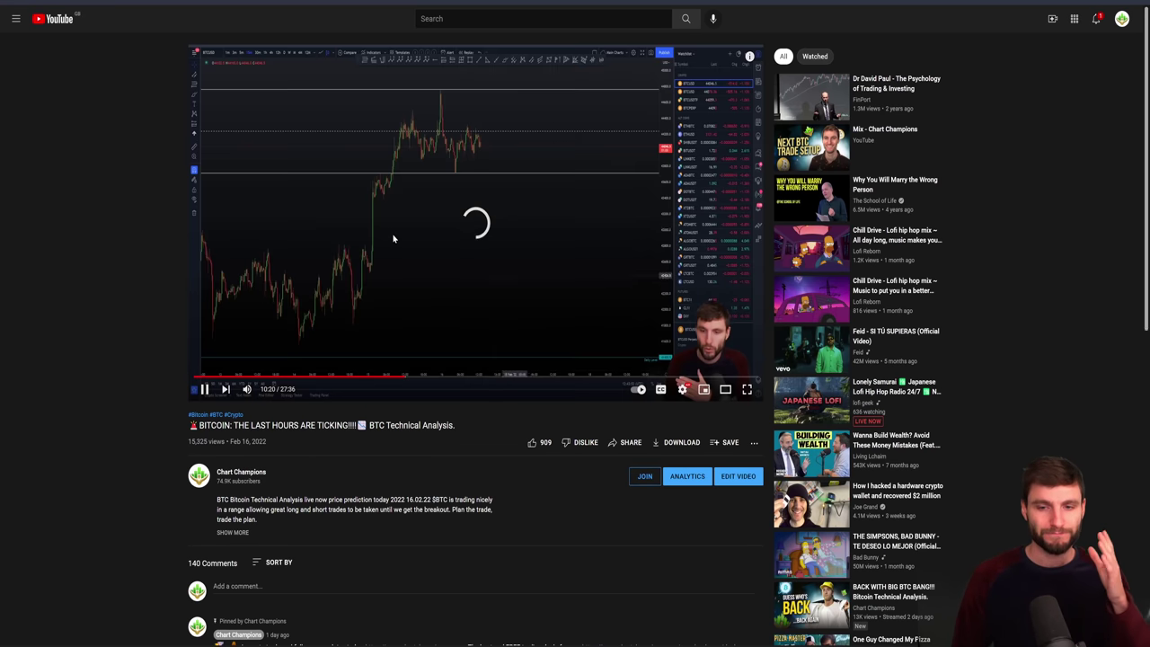
left_click(392, 236)
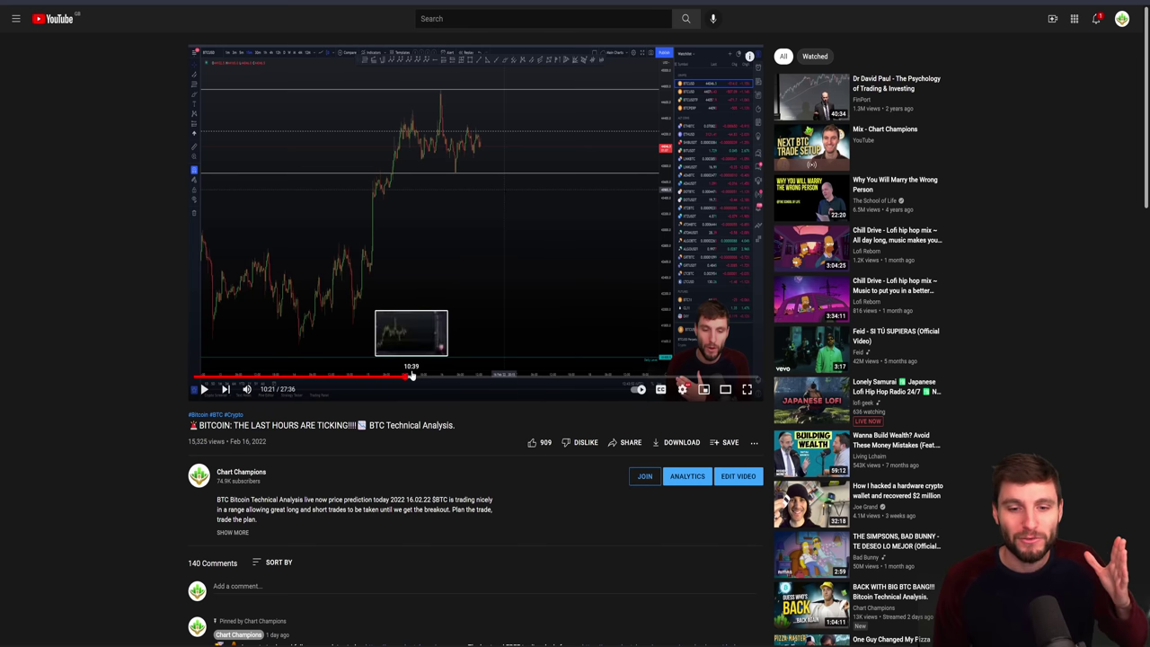
left_click(413, 372)
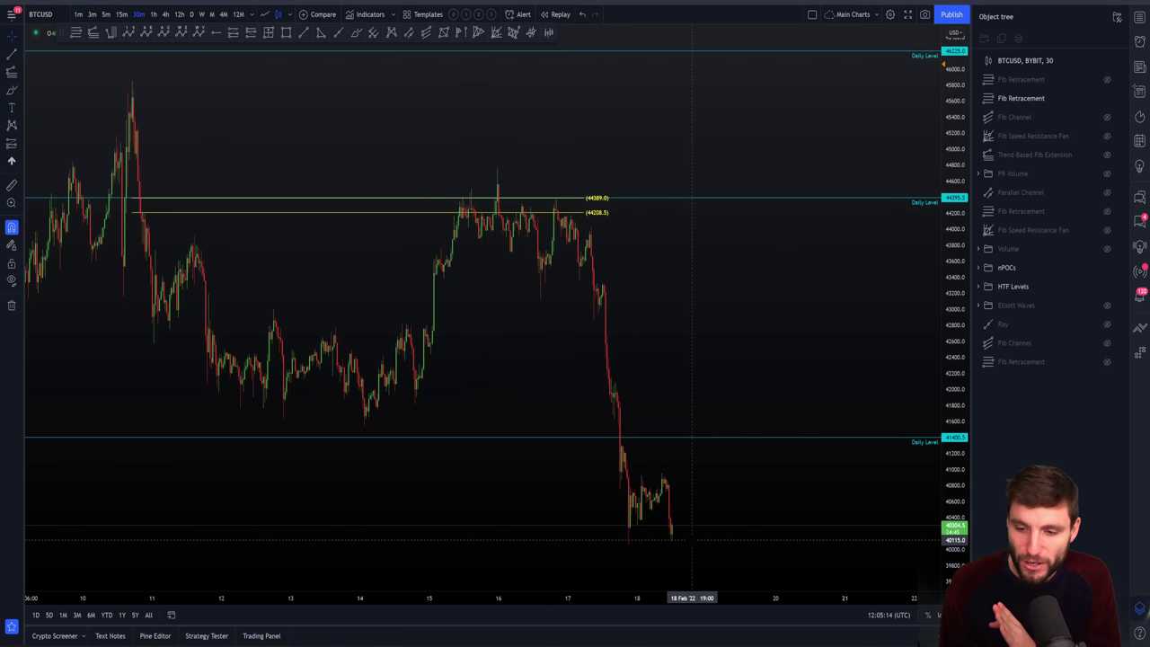
Flip the chart to 5m and back to 30m, and show the watchlist panel
left_click(106, 15)
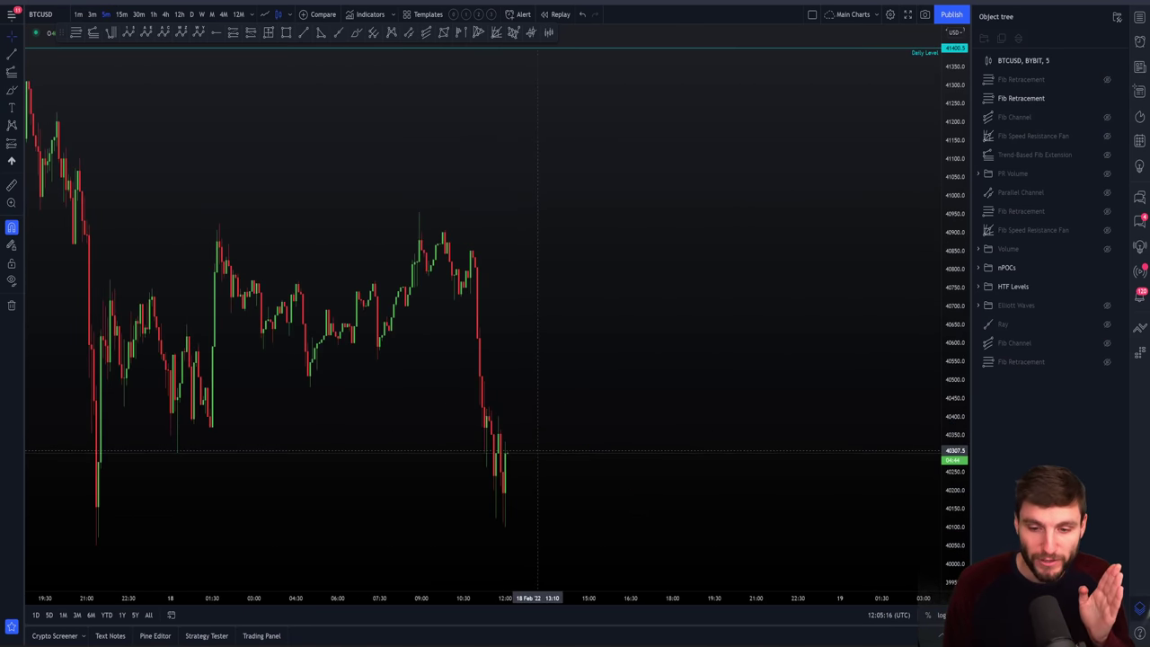
left_click(139, 15)
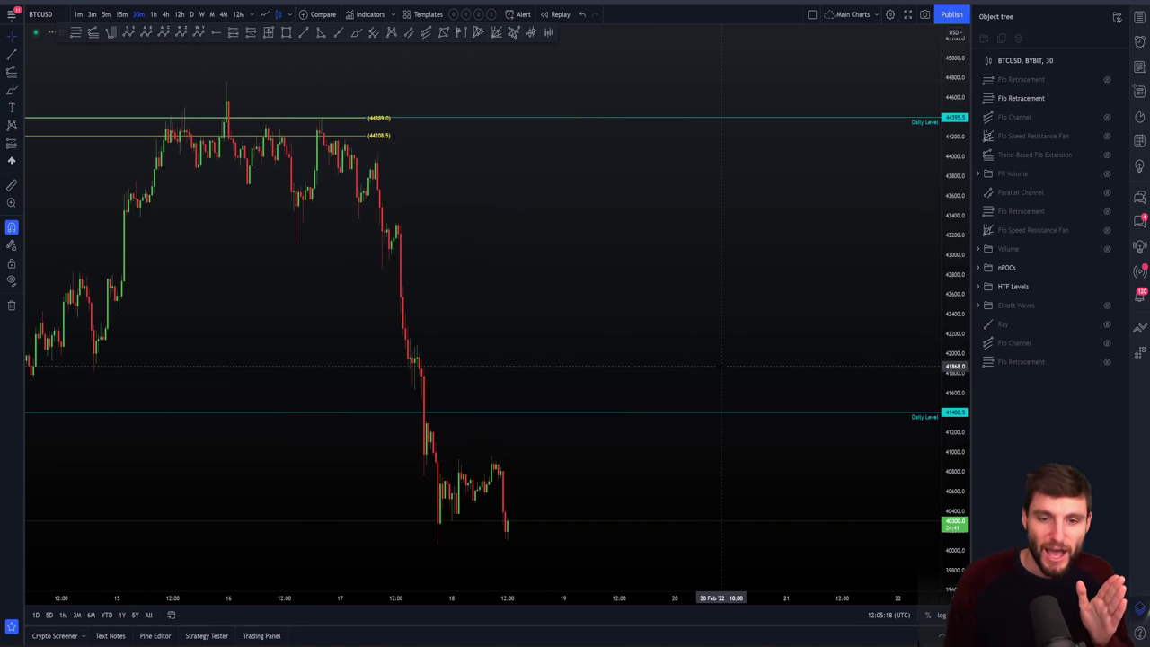
scroll(753, 345, "down", 5)
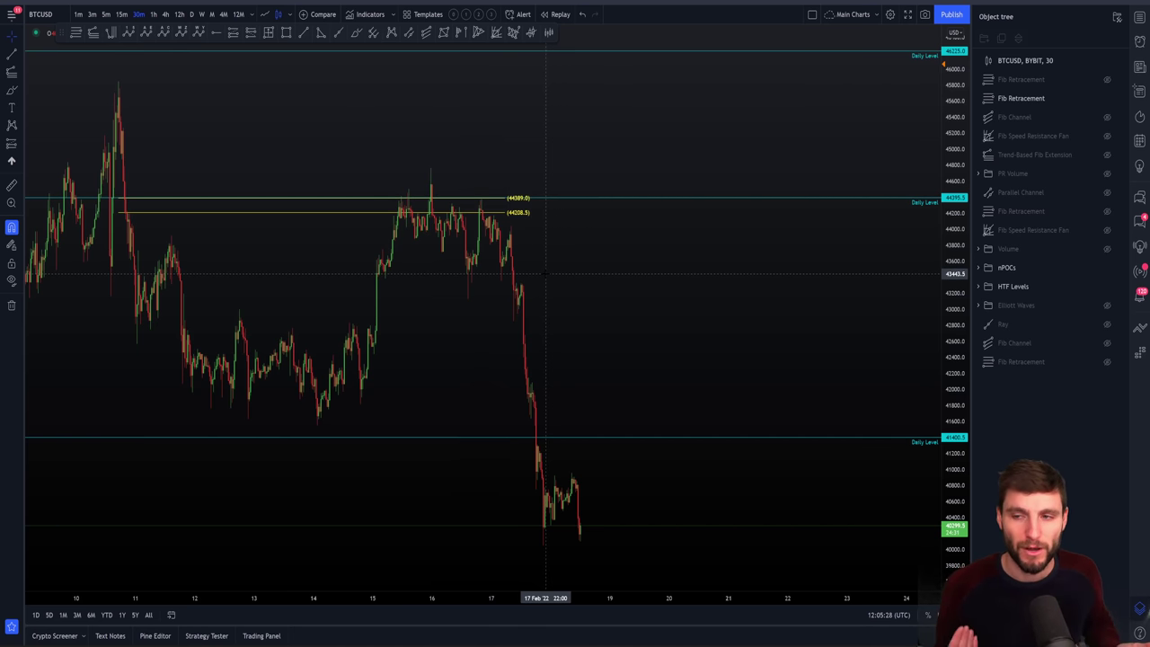
left_click(1139, 20)
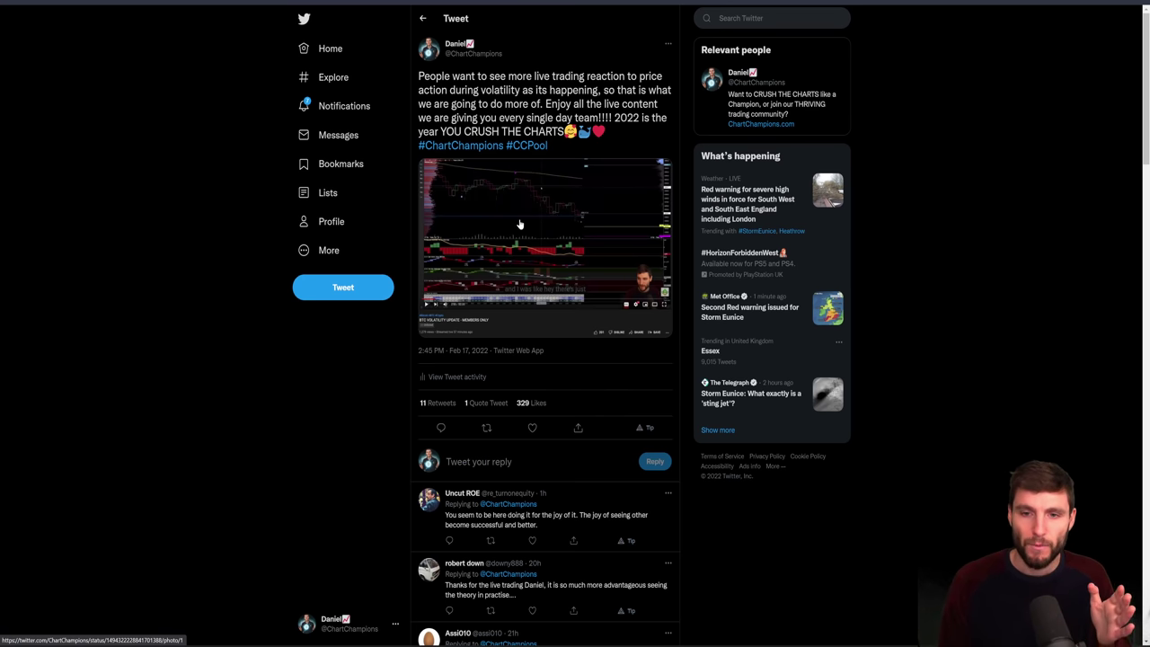
Open the tweet's live-trading video in the full-size media viewer
left_click(519, 224)
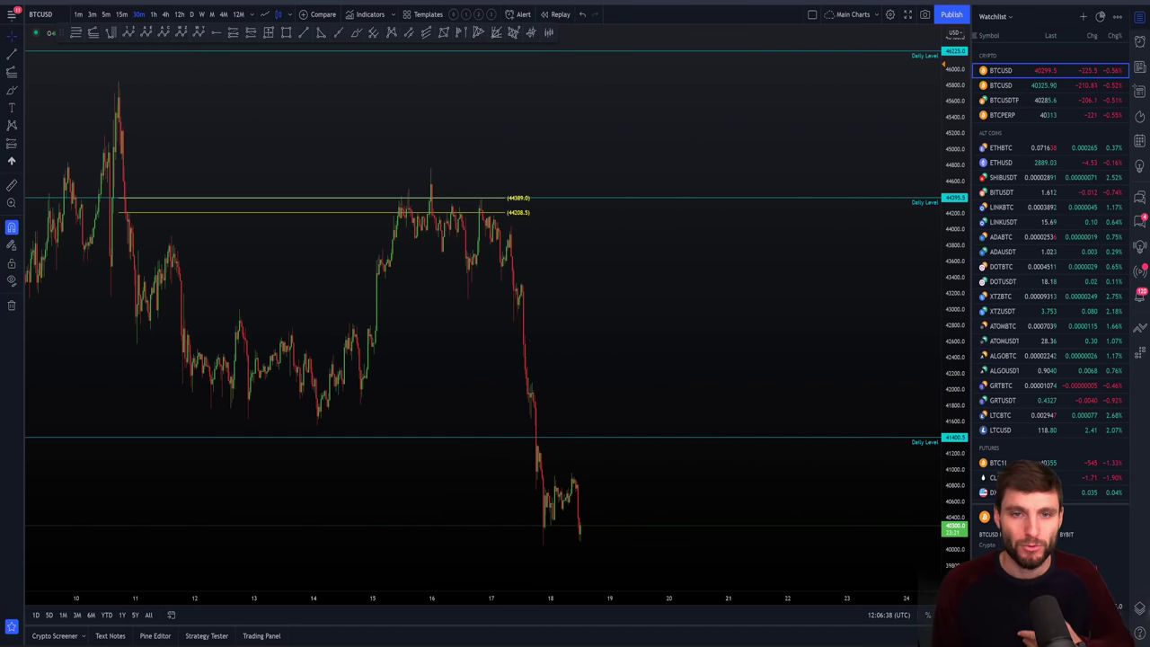
In Discord, enlarge the message's chart image, then close the viewer
scroll(613, 262, "up", 1)
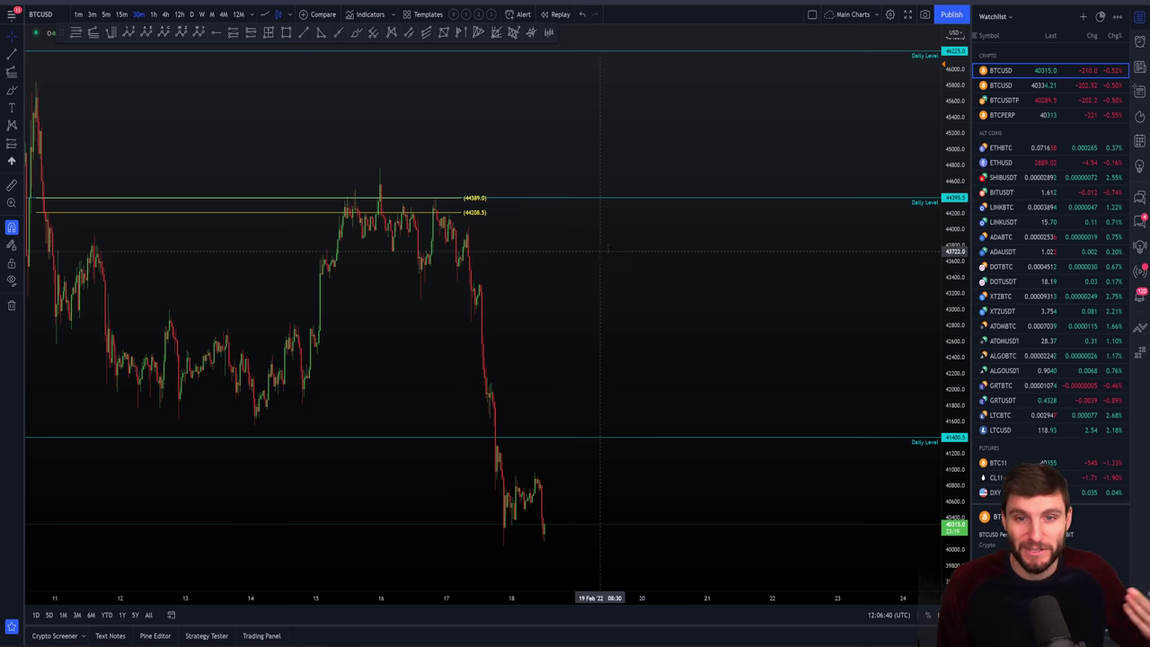
key("alt+Tab")
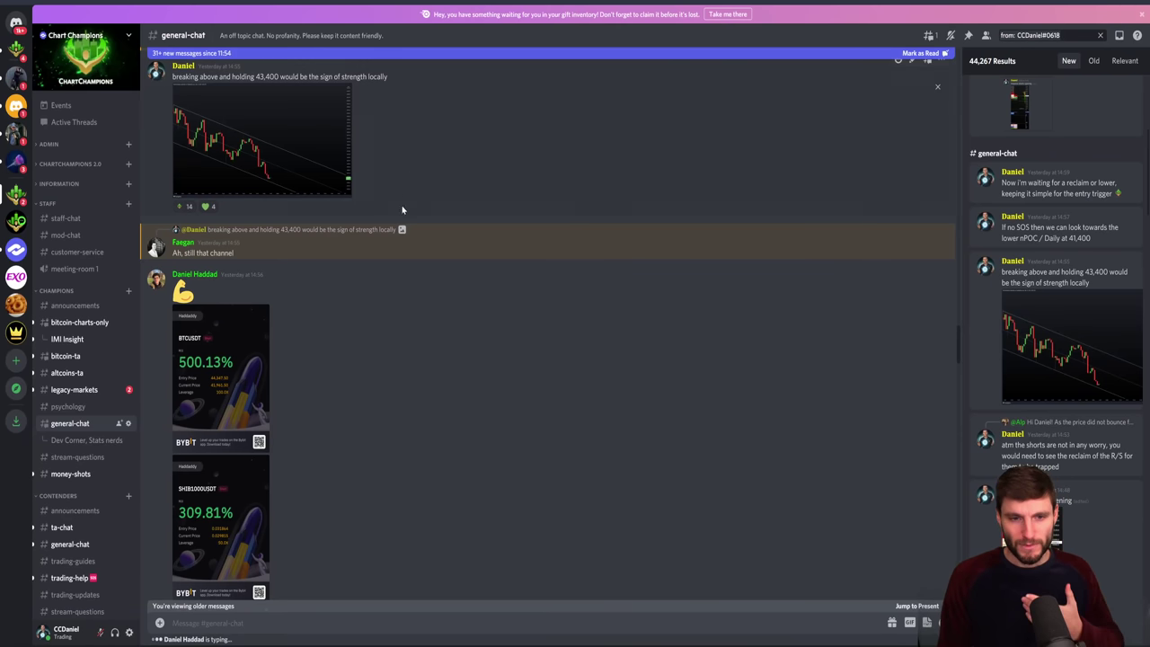
left_click(258, 141)
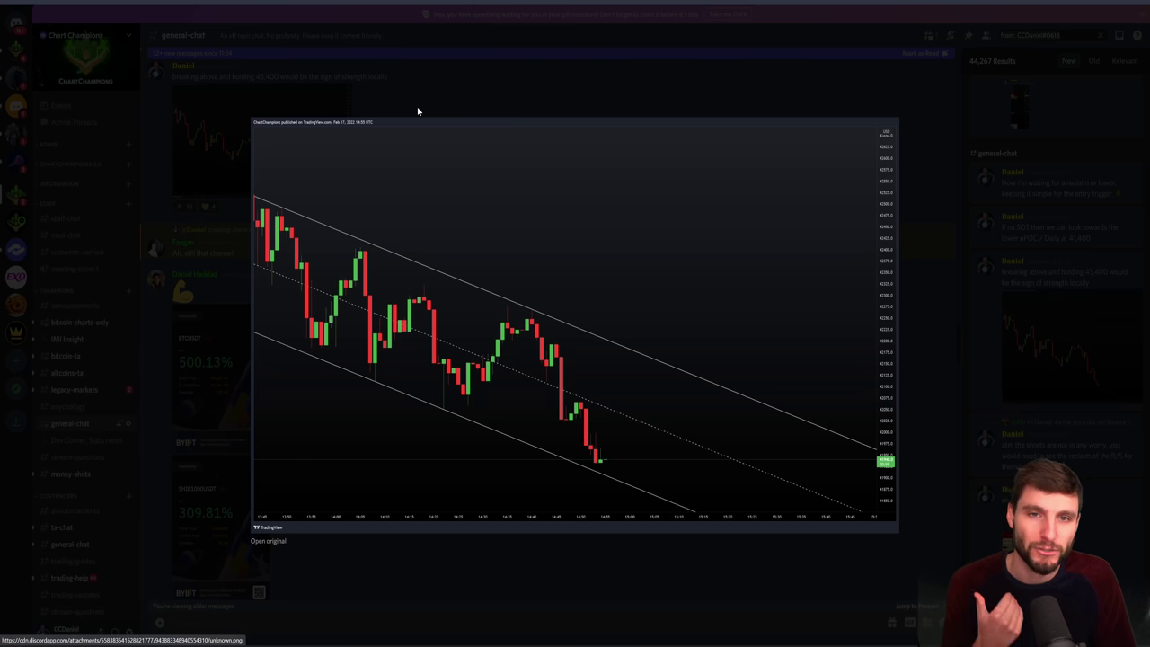
left_click(424, 93)
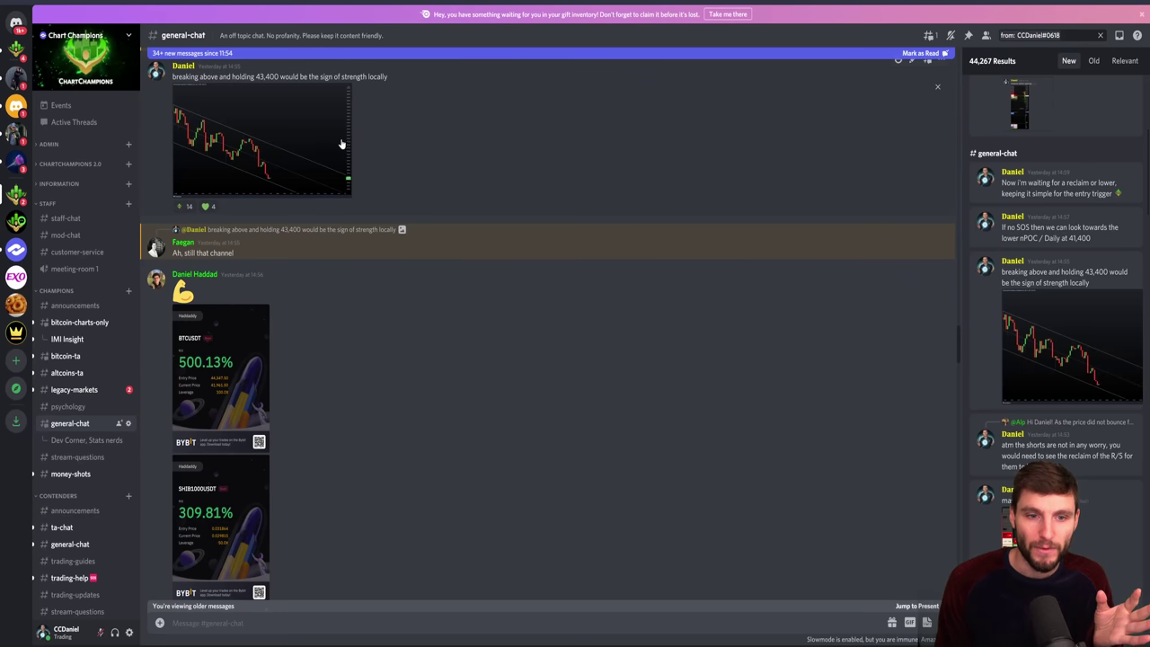
Enlarge the descending-channel chart image in Discord's general-chat
left_click(335, 144)
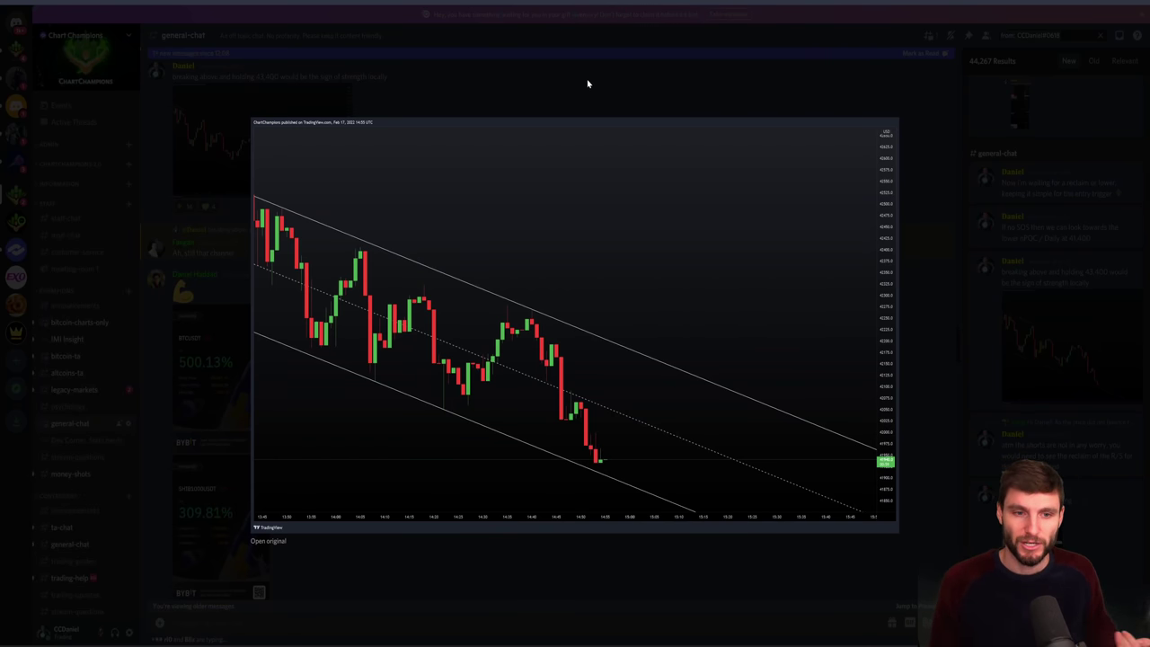
Close the chart preview, then view and close the 500.13% trade image and order-book chart
left_click(588, 84)
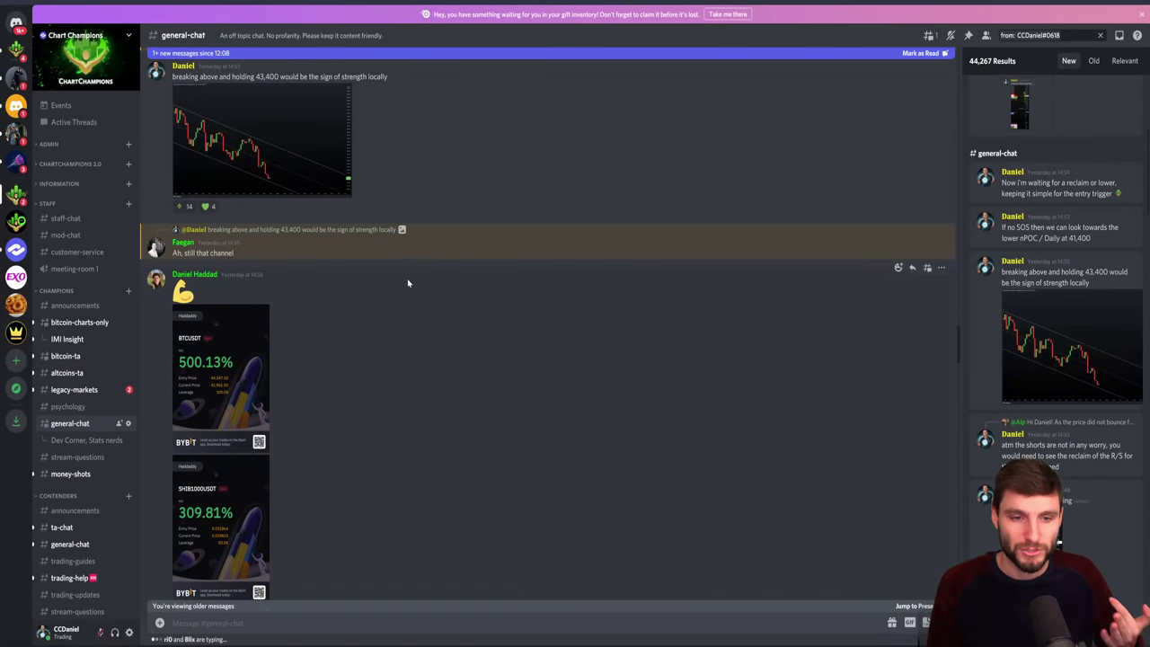
left_click(214, 383)
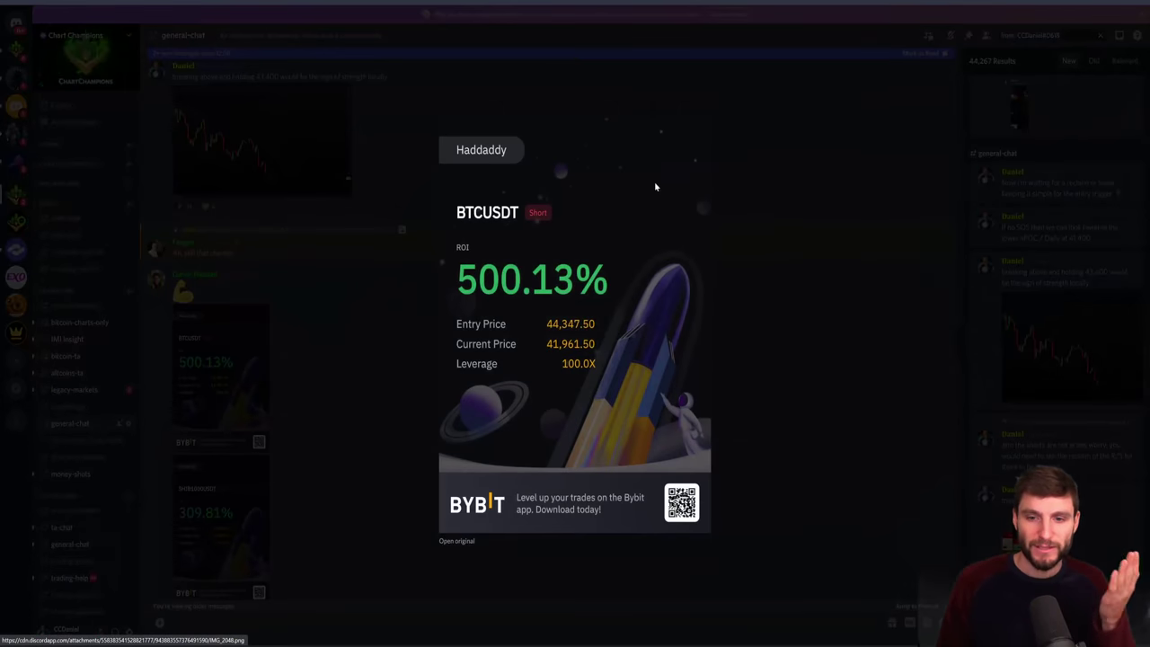
left_click(775, 230)
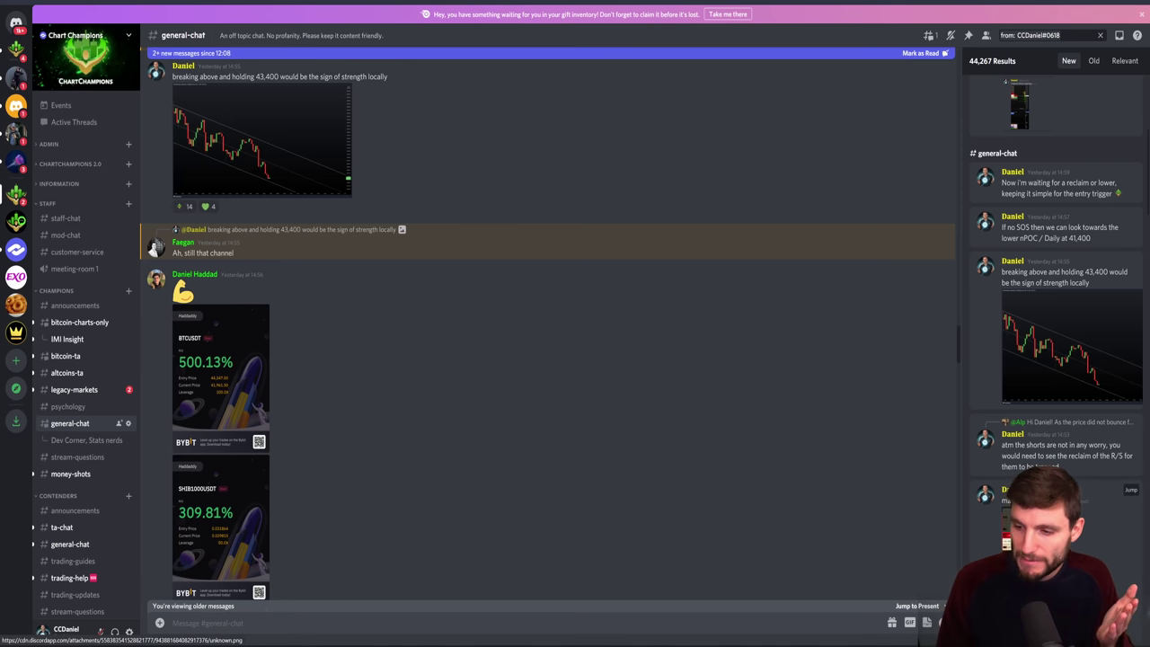
left_click(1007, 539)
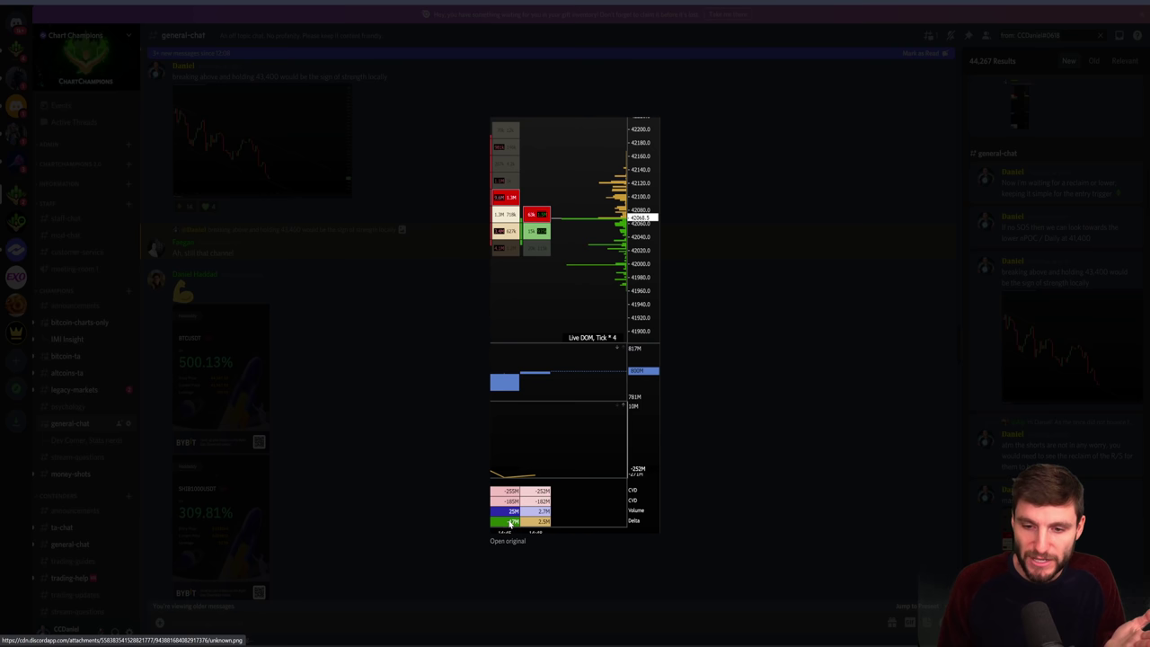
left_click(670, 296)
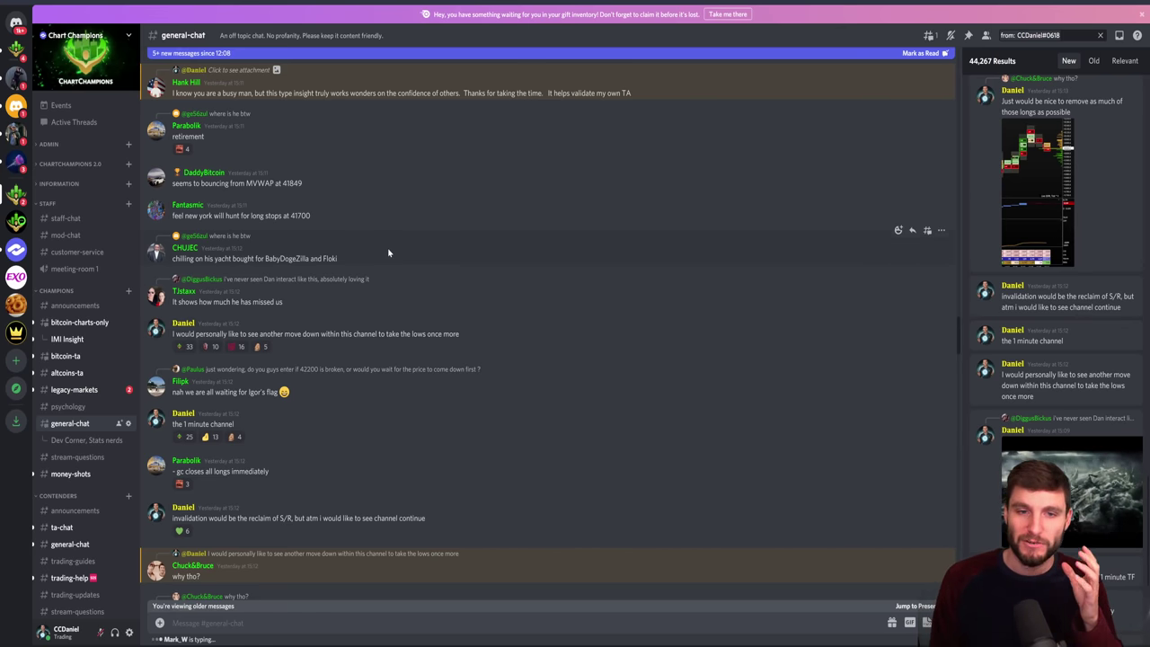
key("super+Tab")
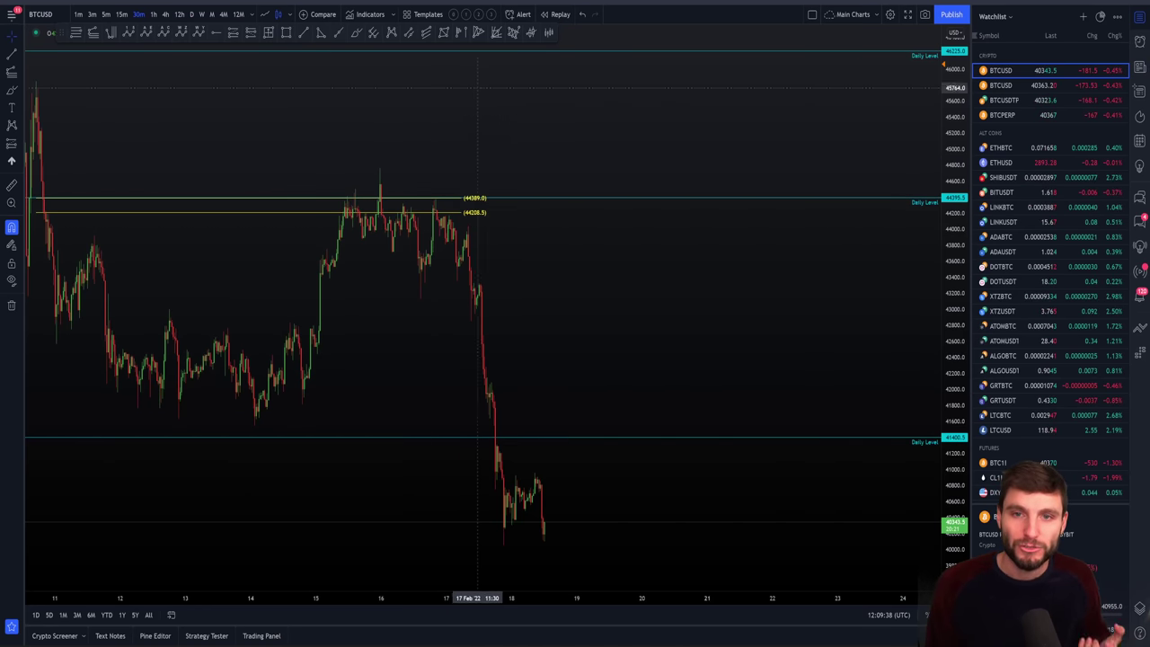
key("super+Tab")
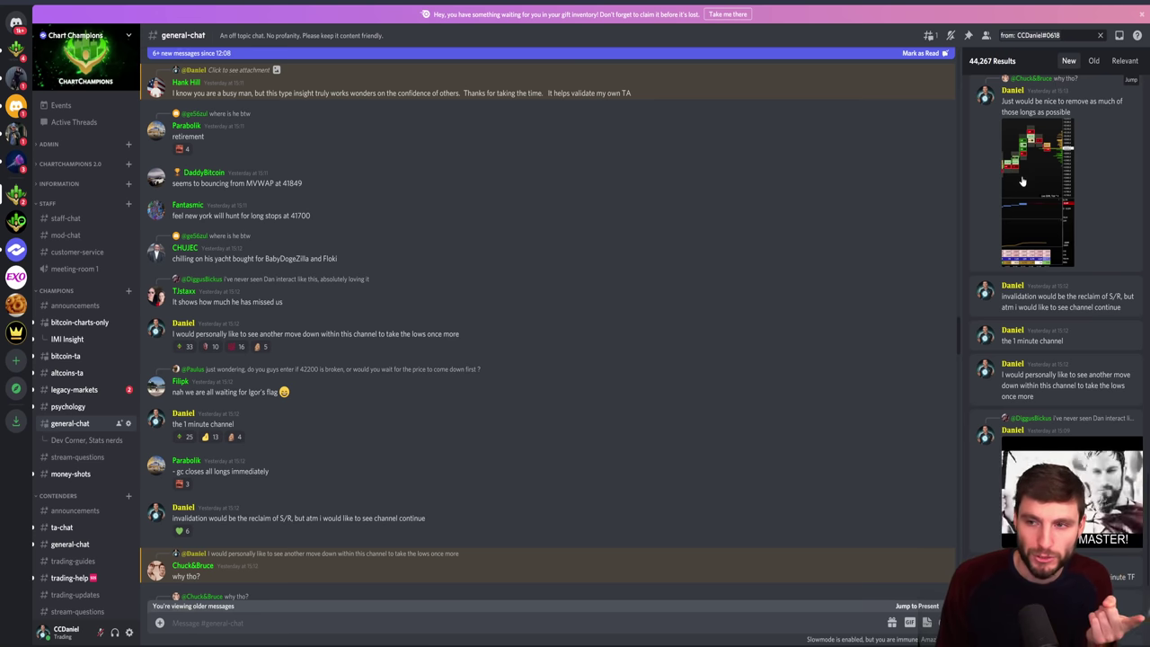
View the order-flow chart from search results, then jump to the TIP message in trading-updates
left_click(1034, 236)
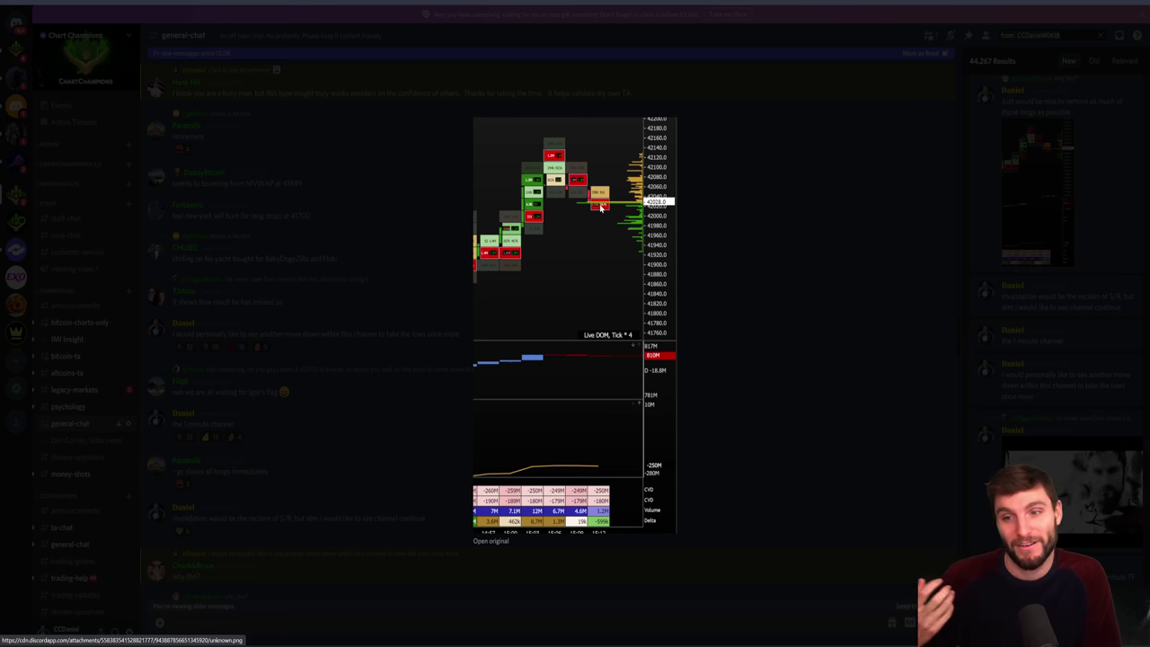
left_click(795, 218)
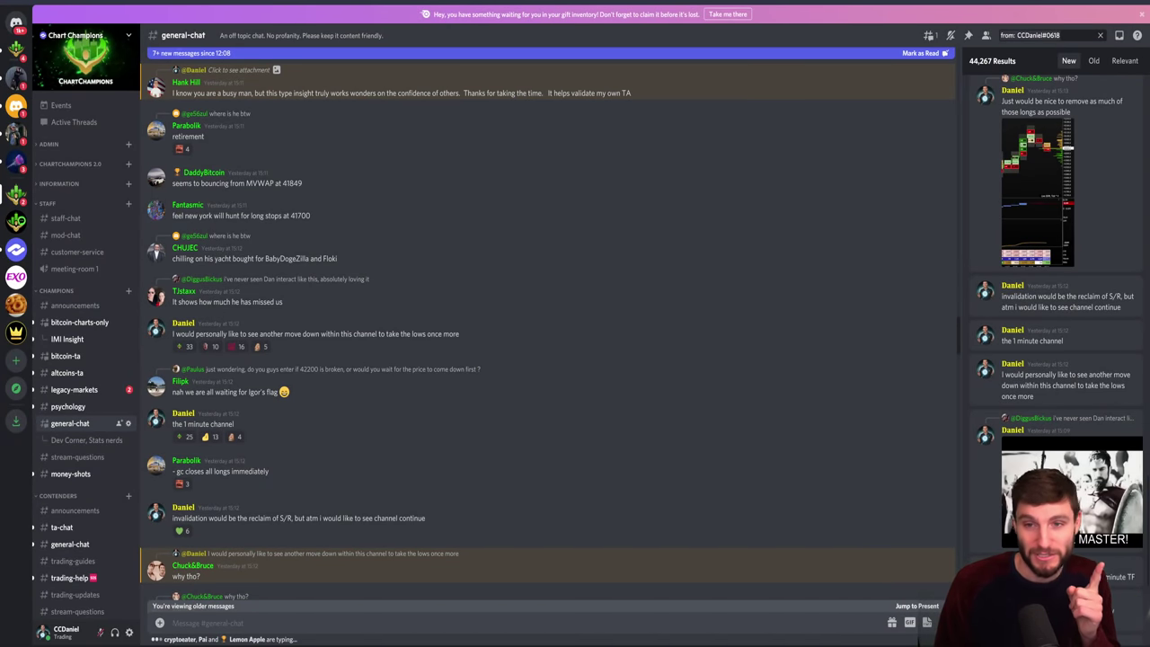
left_click(1069, 530)
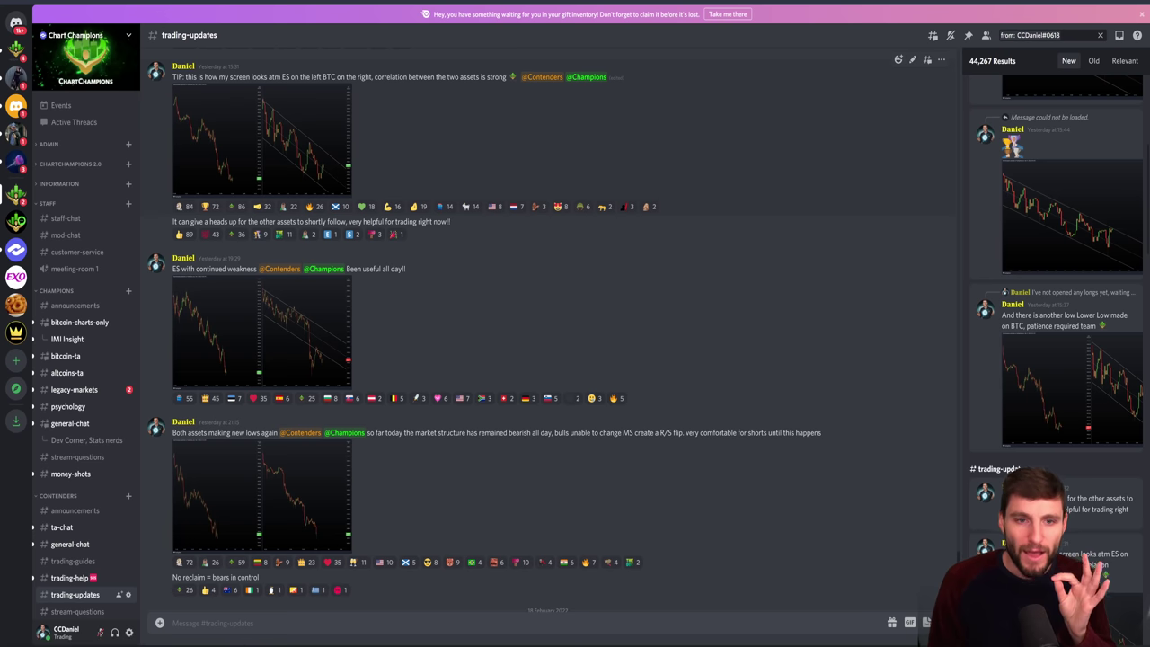
Highlight the words ES and assets in the TIP message
double_click(285, 77)
left_click(485, 159)
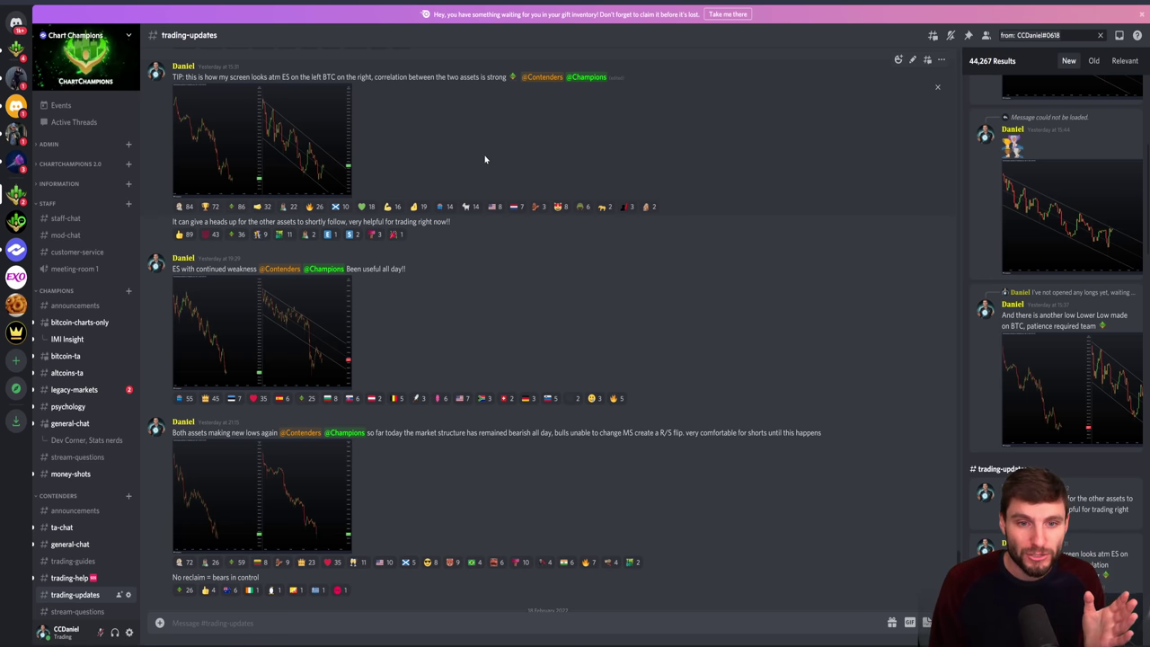
double_click(390, 76)
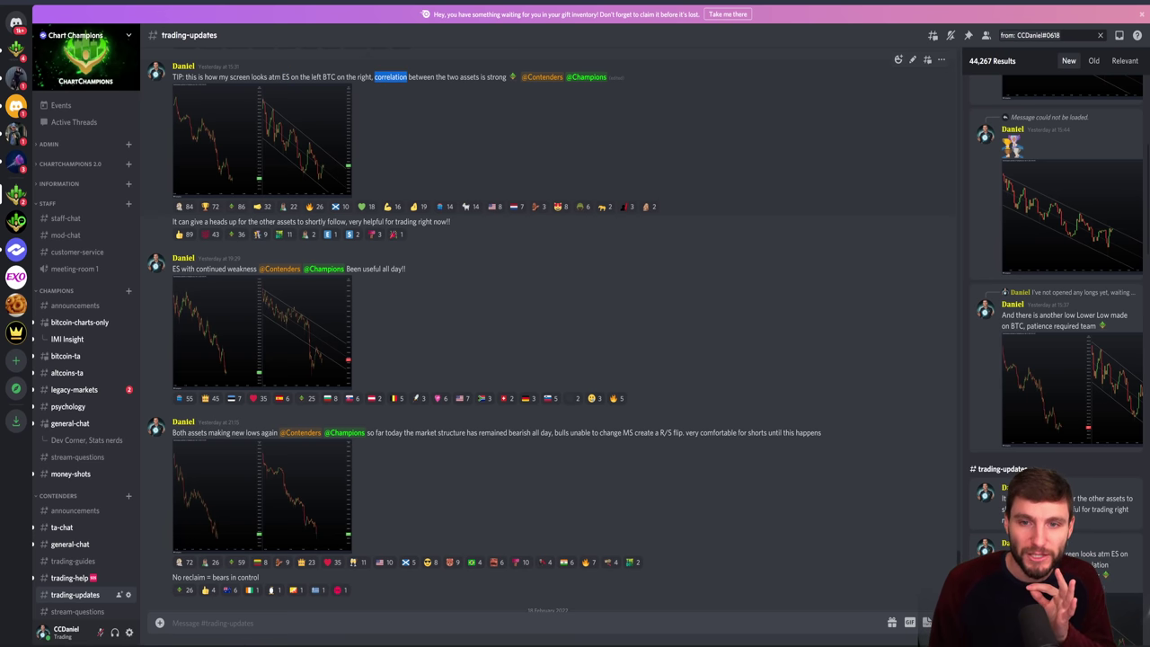
double_click(469, 77)
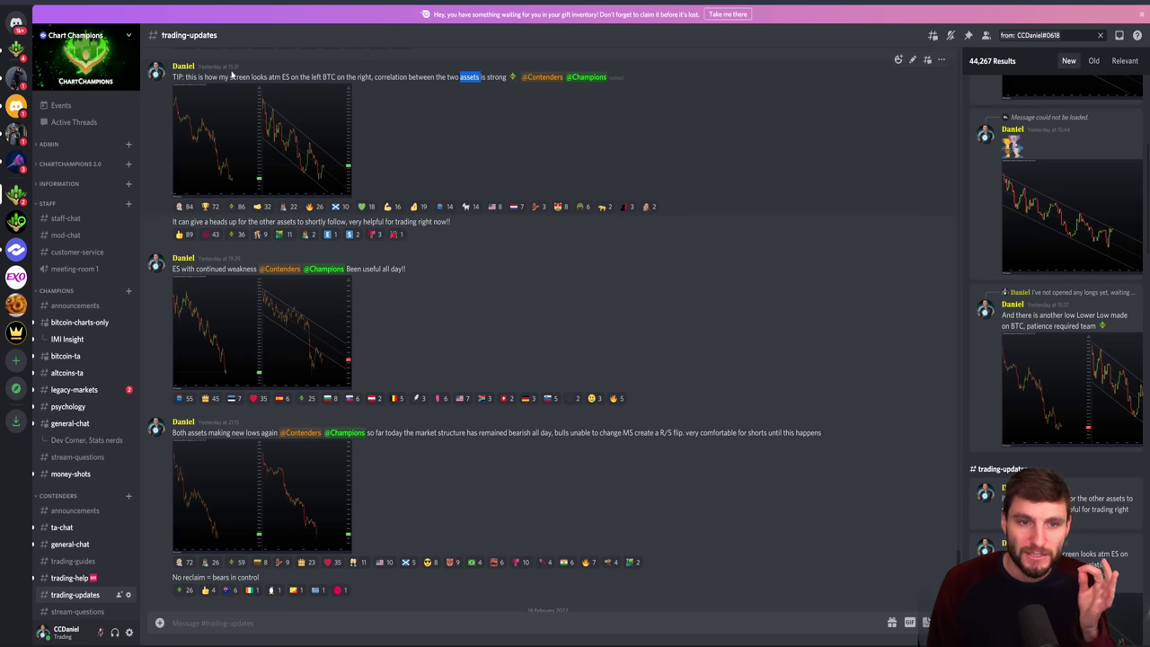
Enlarge and close each of the three ES/BTC chart images in turn
left_click(256, 150)
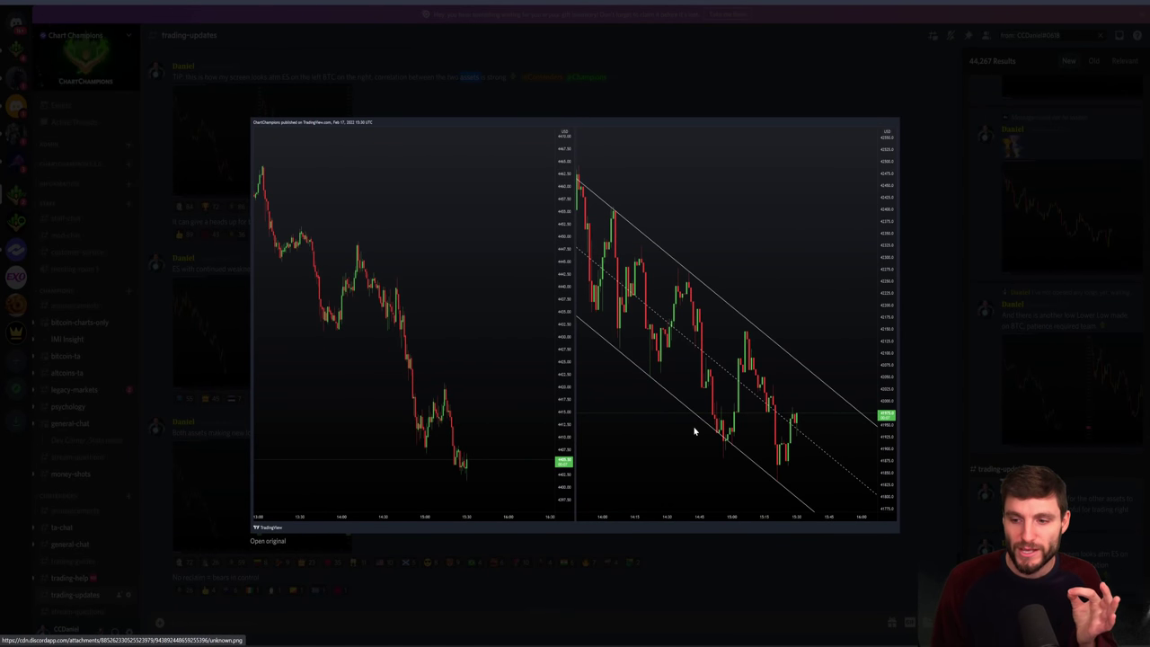
left_click(640, 79)
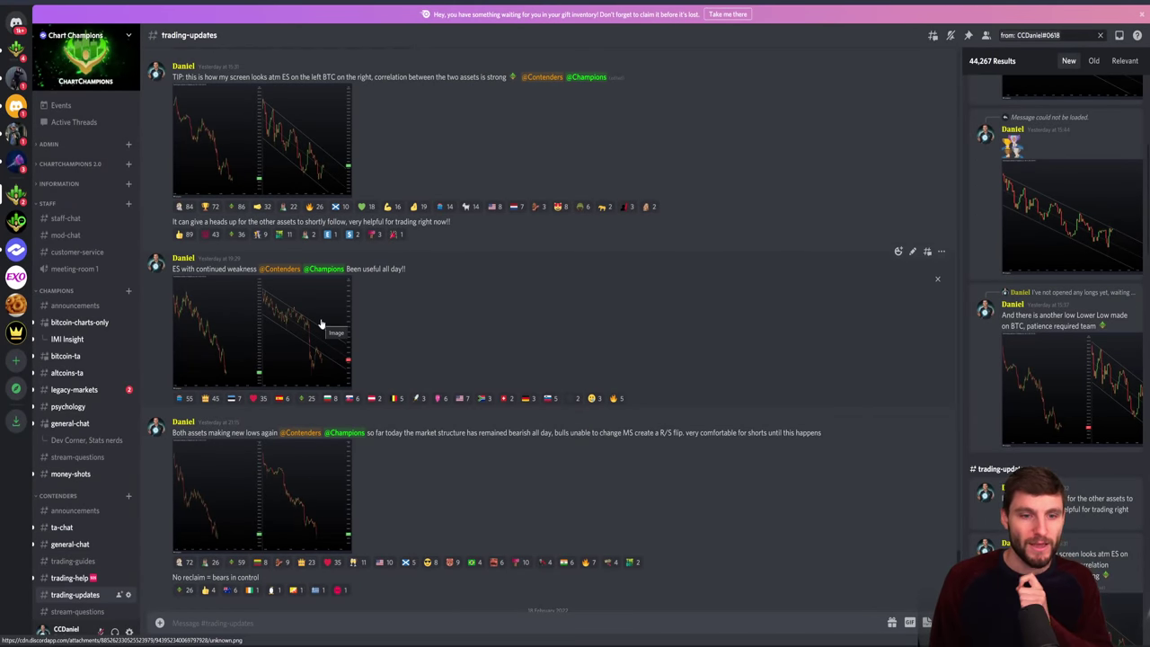
left_click(256, 338)
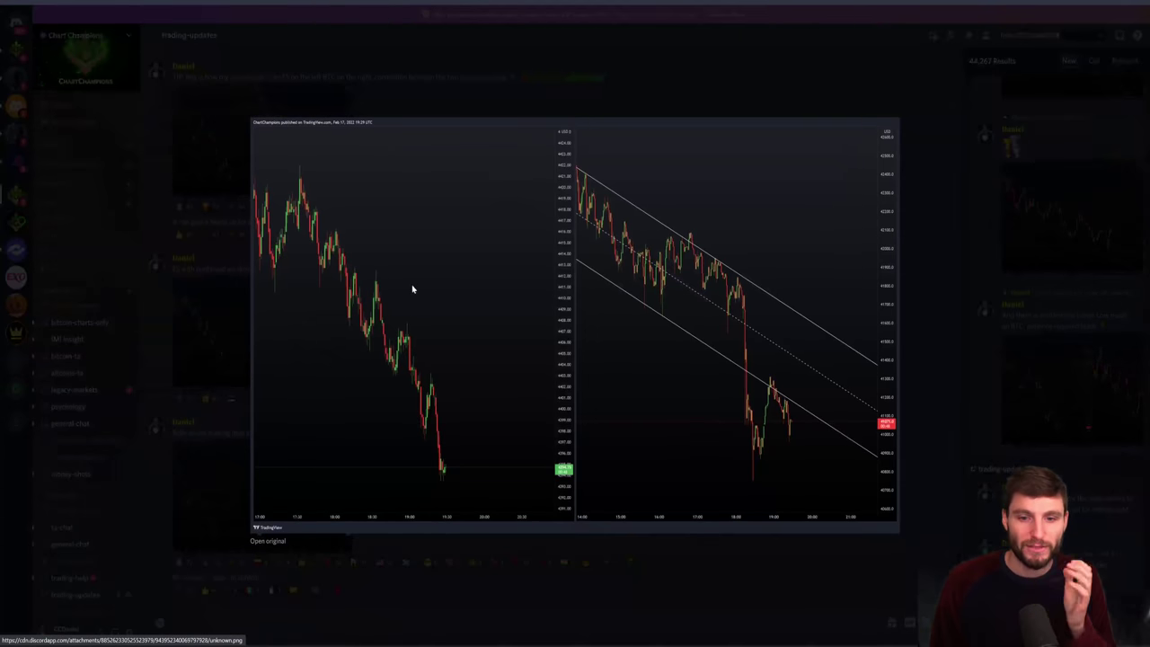
left_click(784, 596)
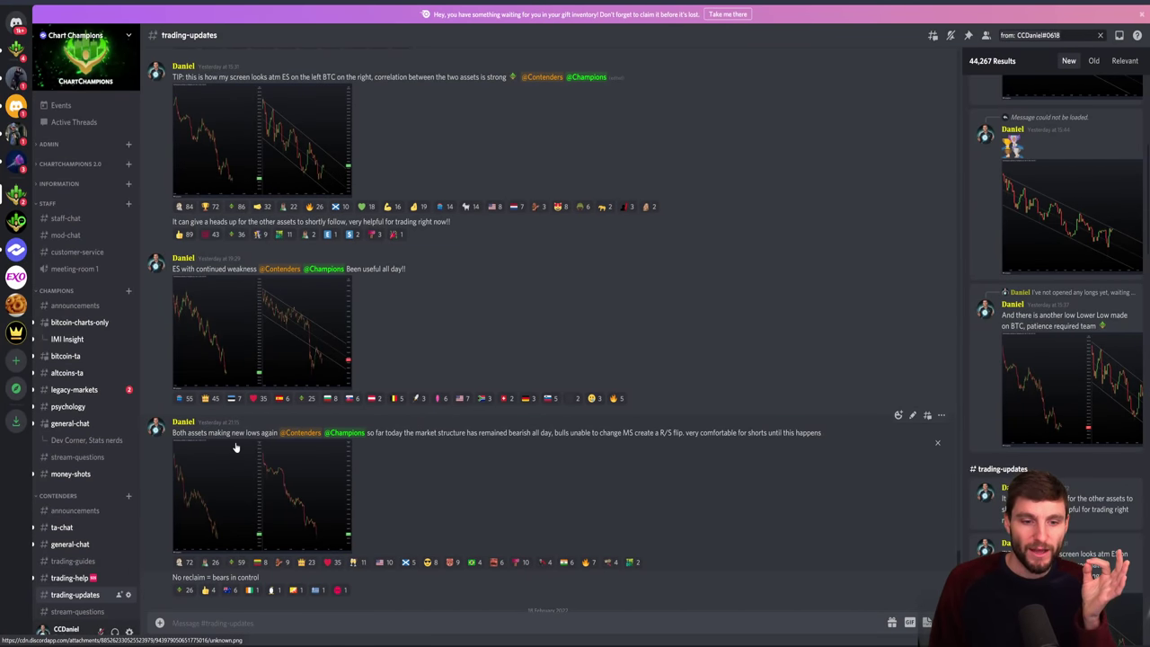
left_click(239, 463)
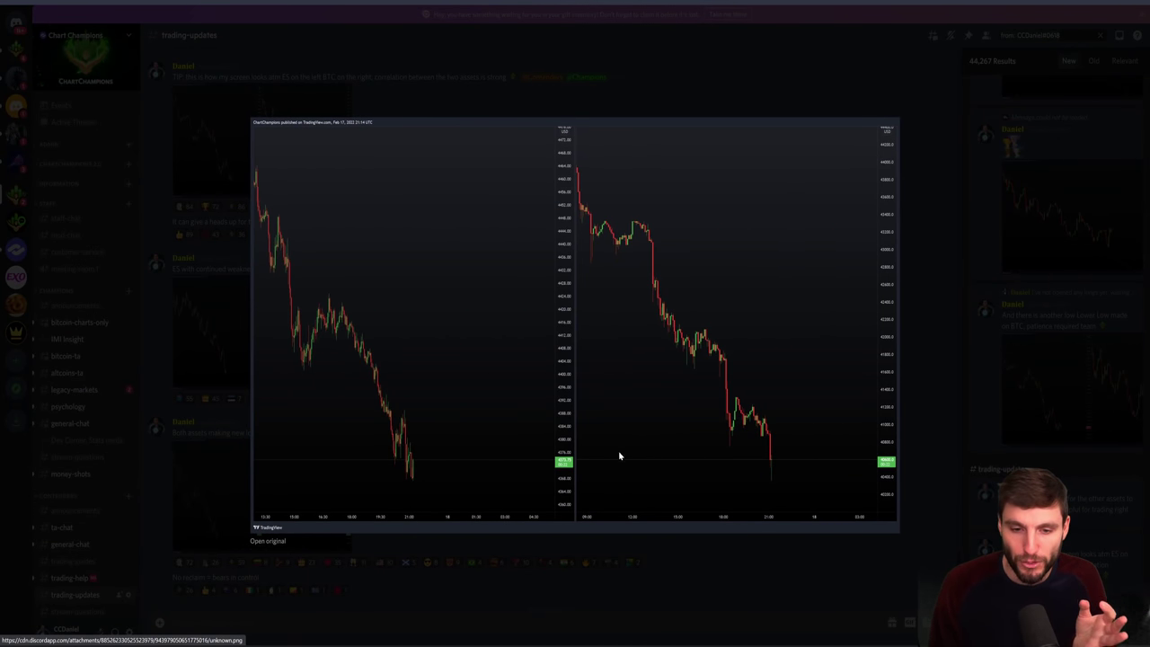
left_click(710, 564)
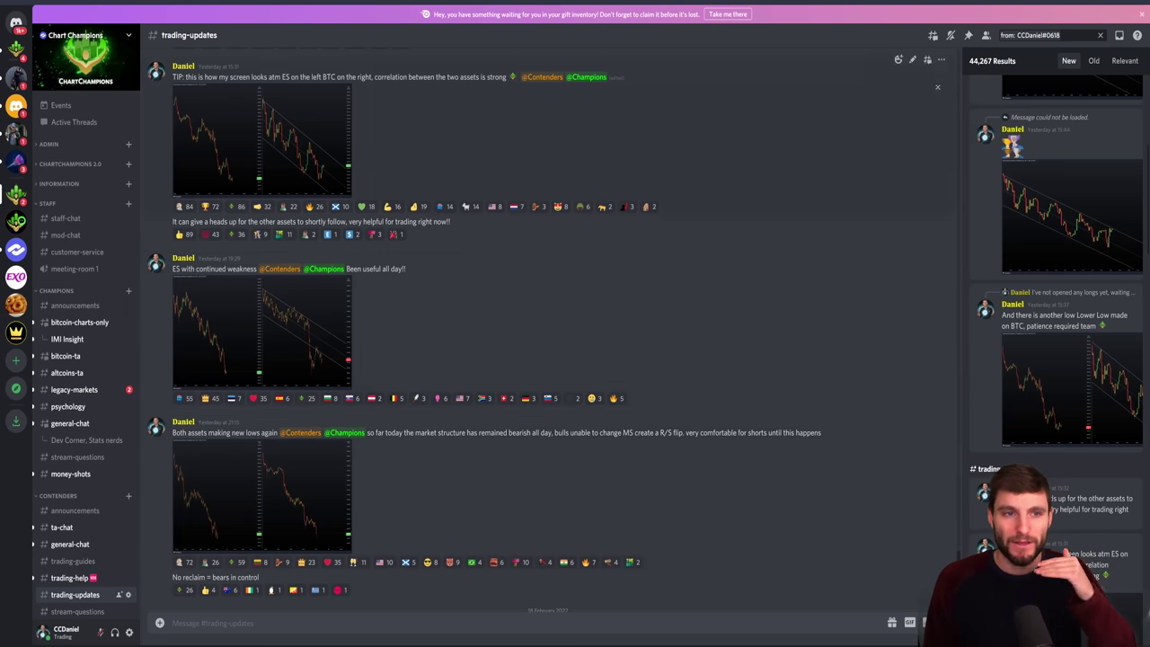
Check the TradingView chart, then jump from the search results to the 1 minute channel post
key("alt+Tab")
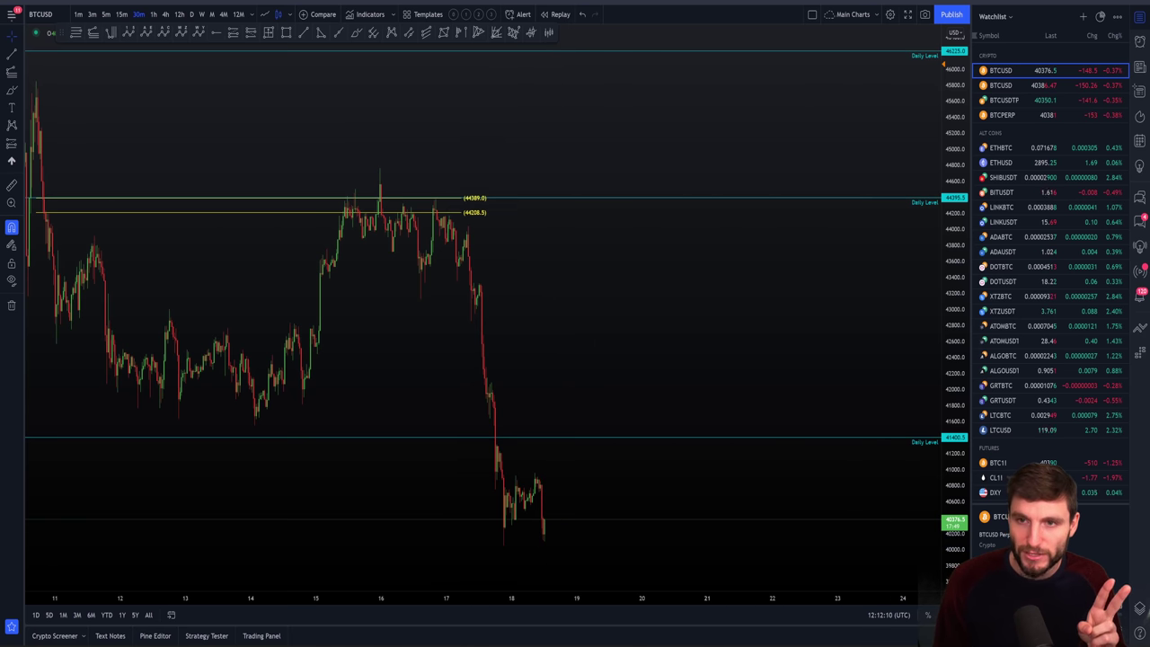
key("alt+Tab")
scroll(1037, 361, "down", 4)
left_click(1069, 503)
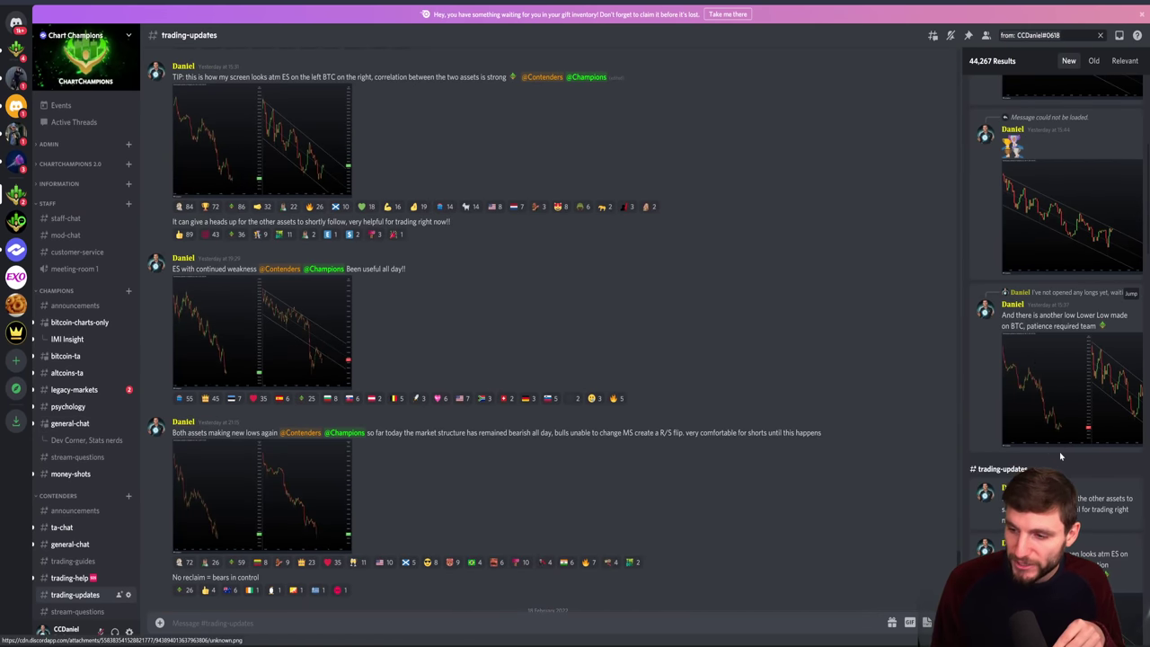
left_click(1072, 233)
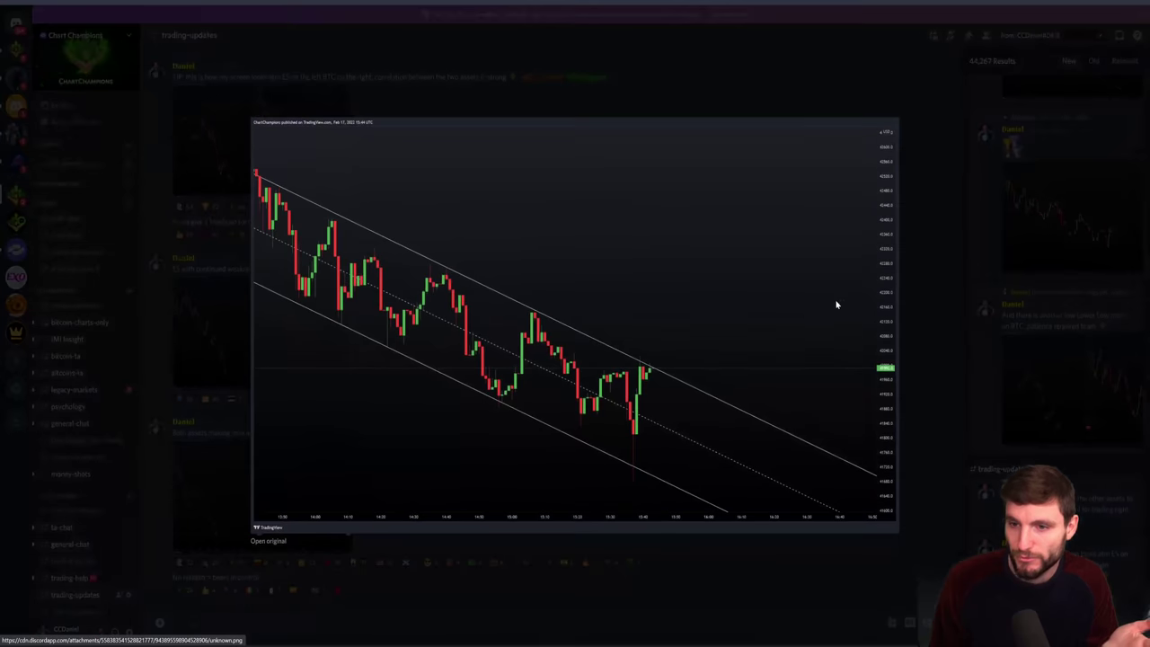
left_click(925, 290)
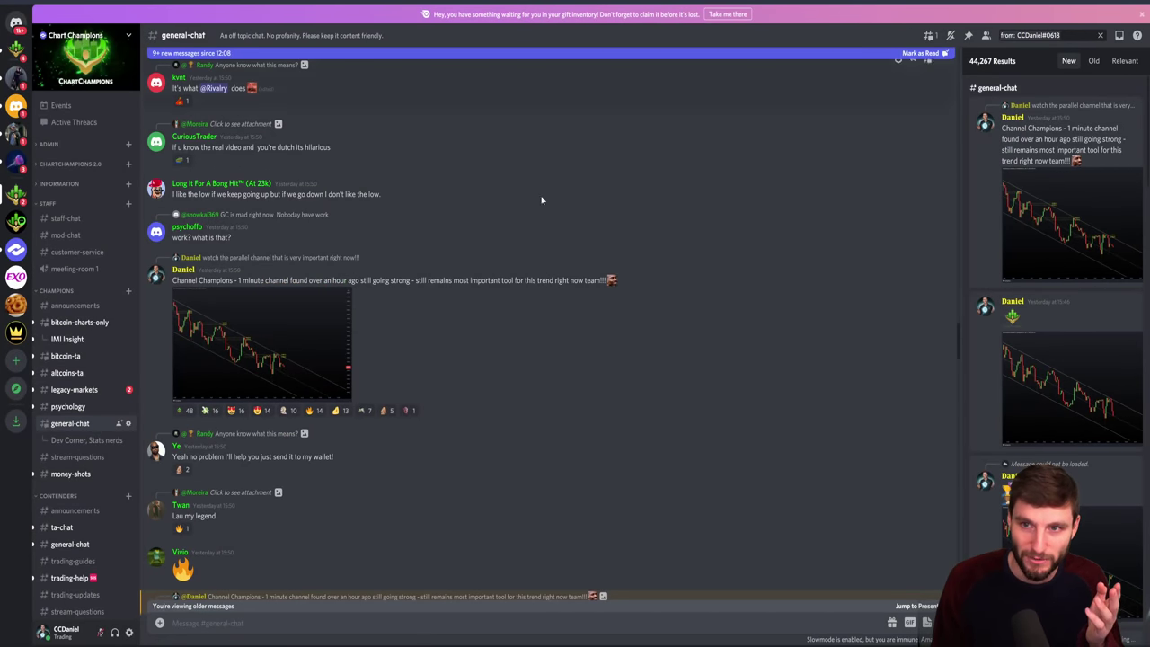
View the 1 minute channel post's chart enlarged several times, then close the lightbox
left_click(310, 366)
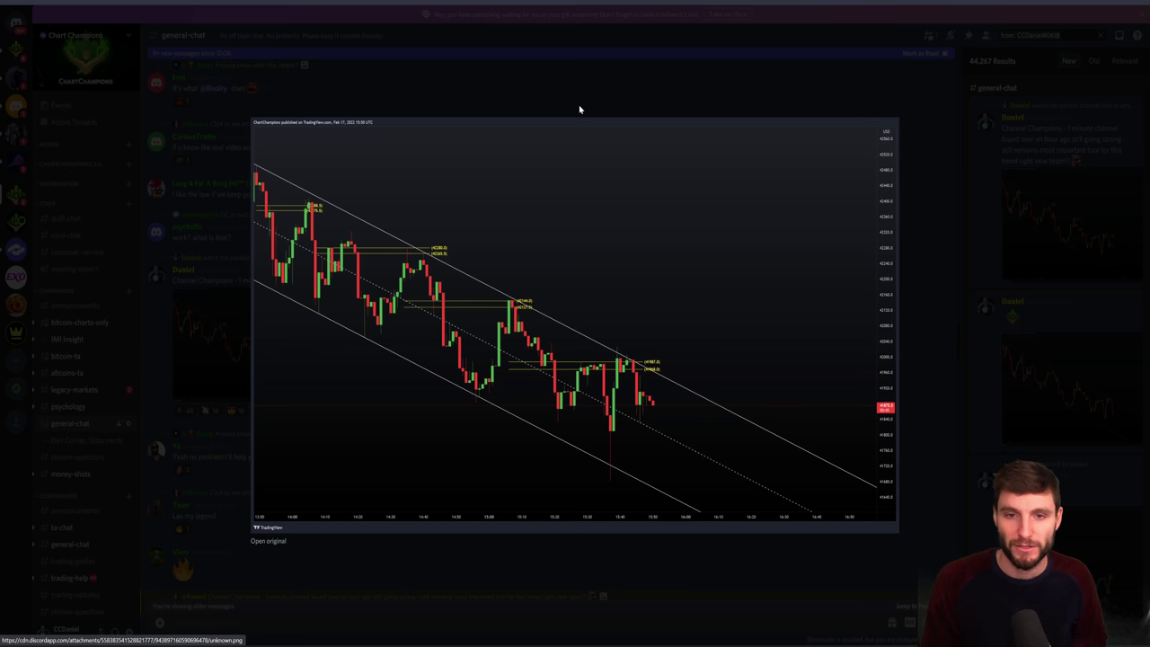
left_click(580, 109)
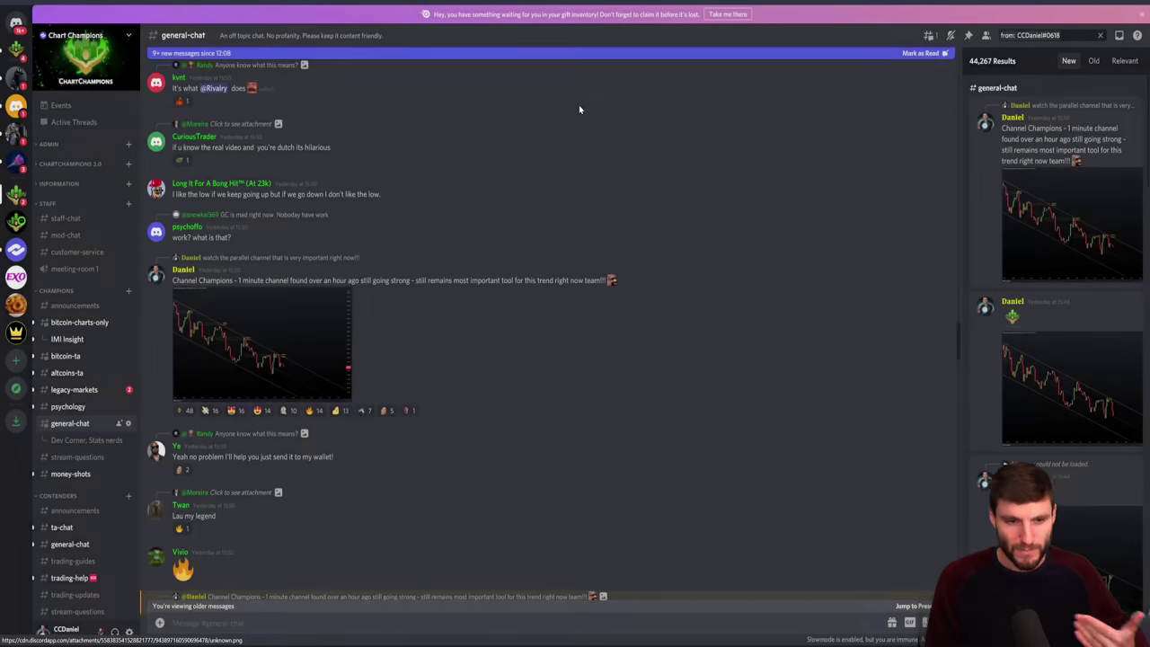
left_click(260, 344)
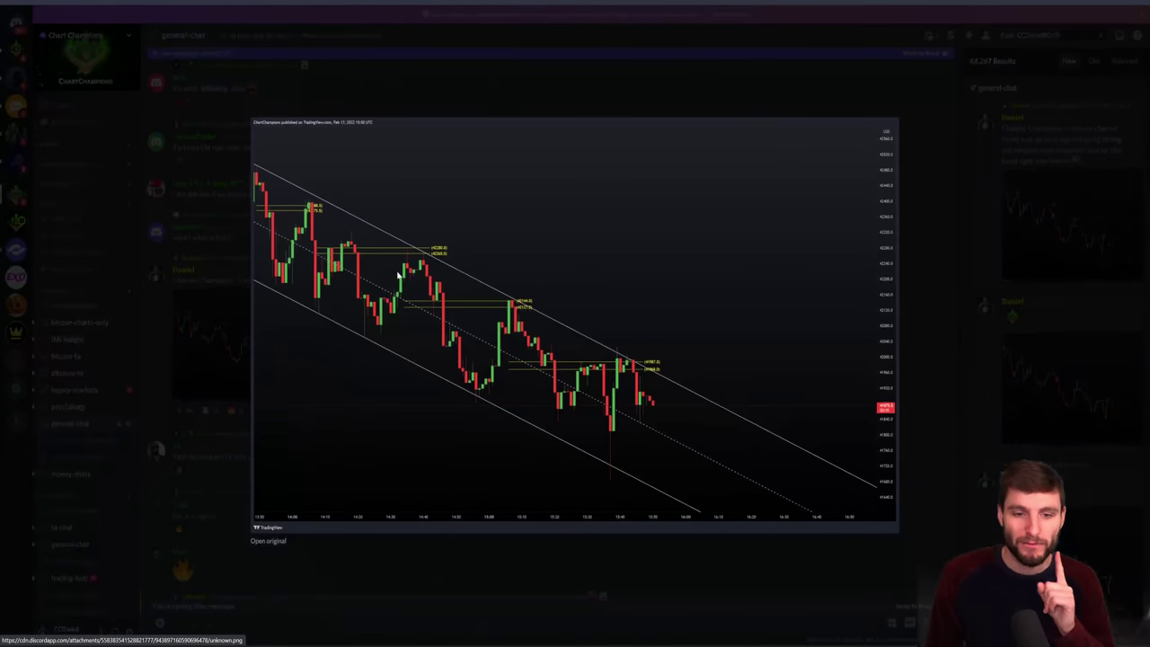
left_click(390, 99)
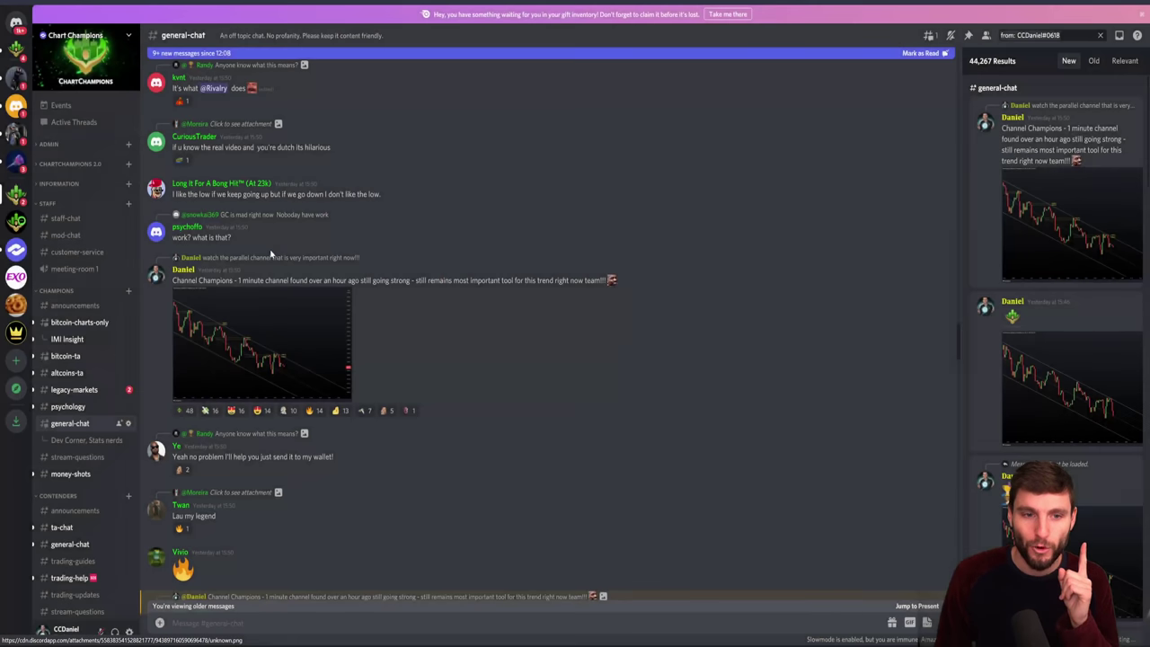
left_click(285, 328)
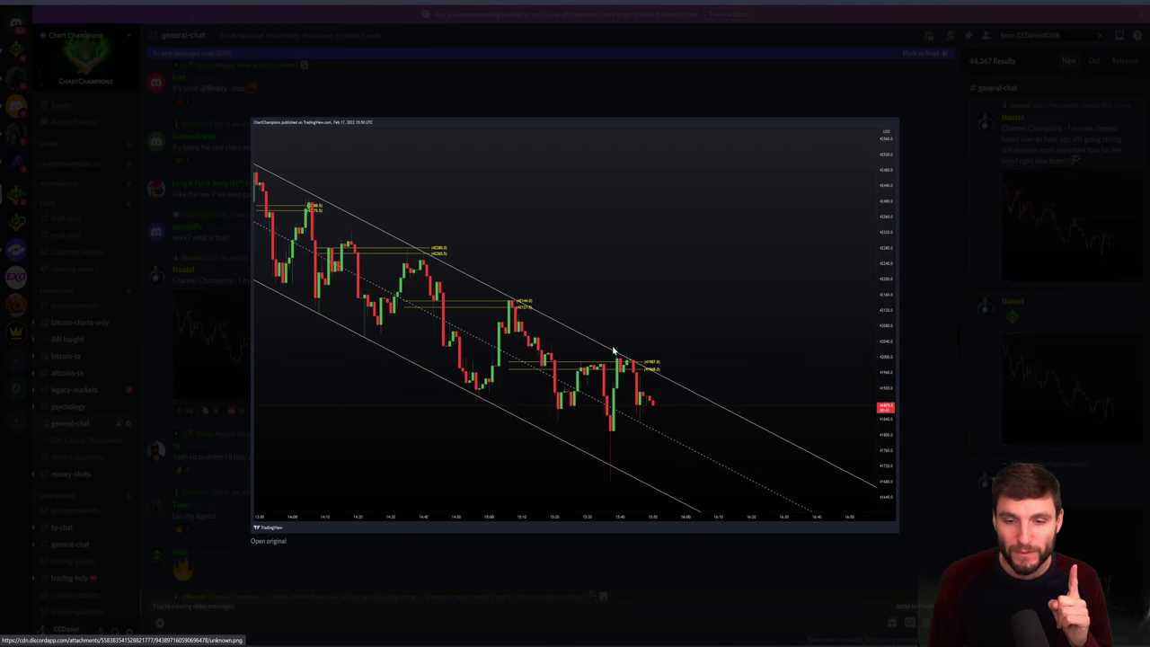
left_click(607, 96)
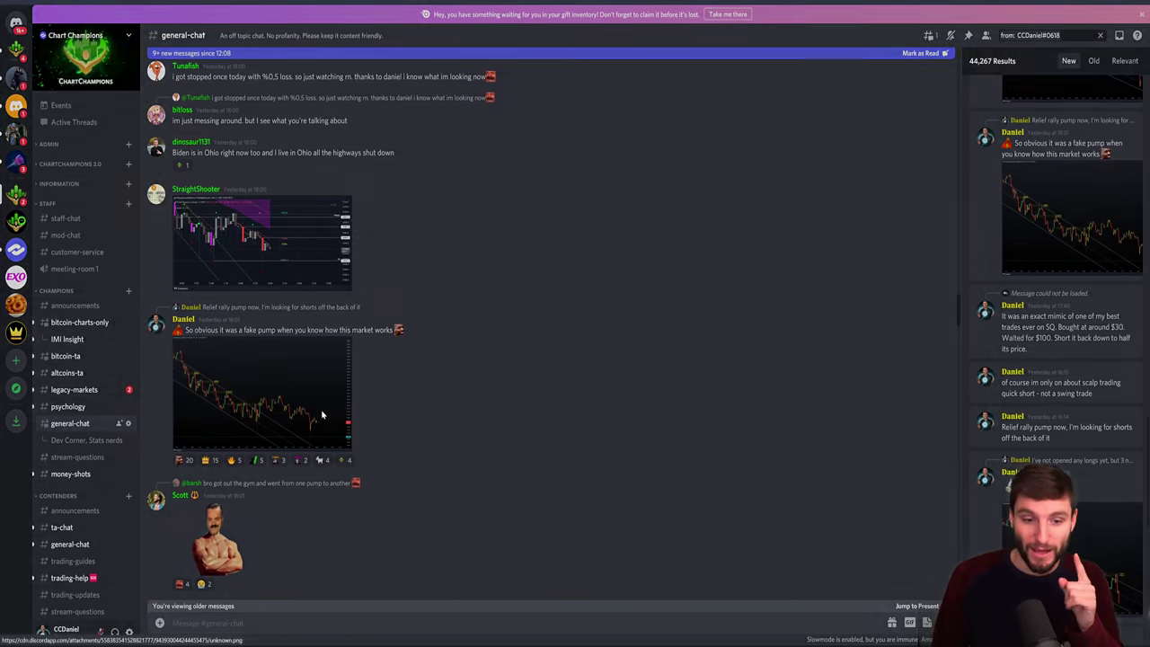
left_click(321, 414)
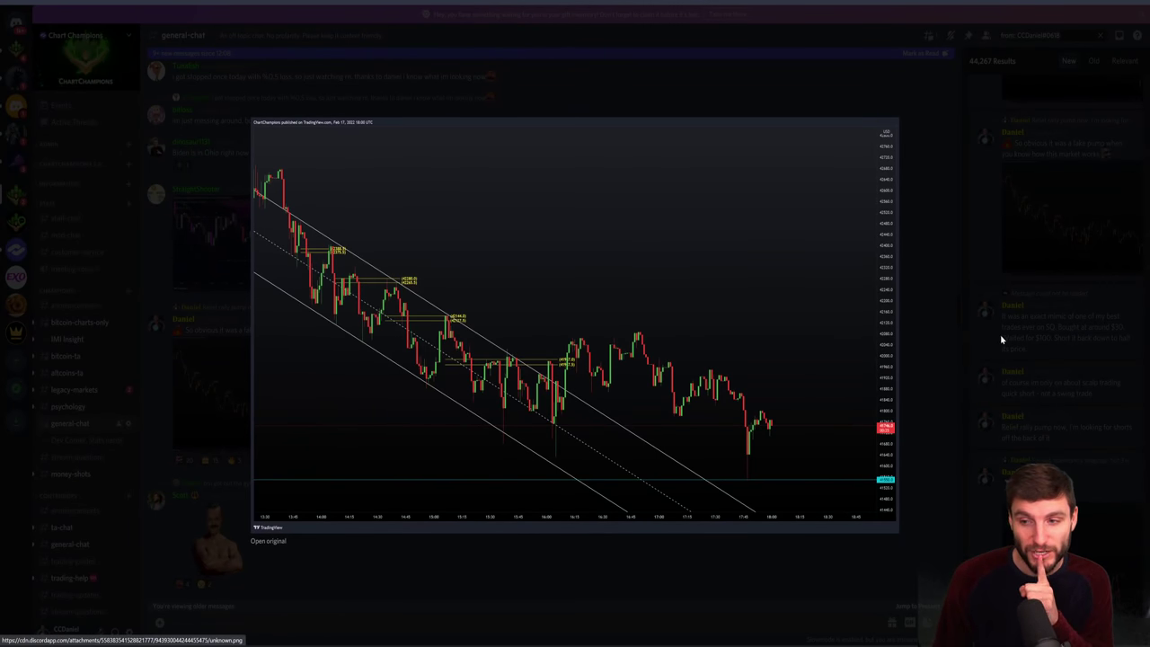
left_click(908, 331)
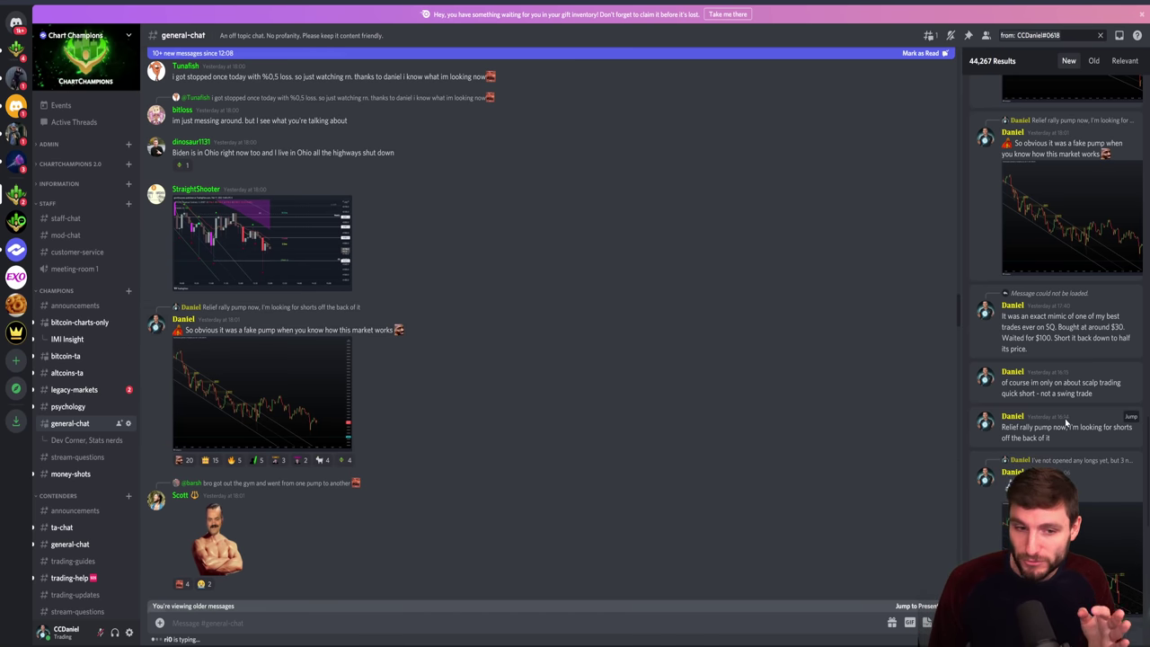
left_click(259, 391)
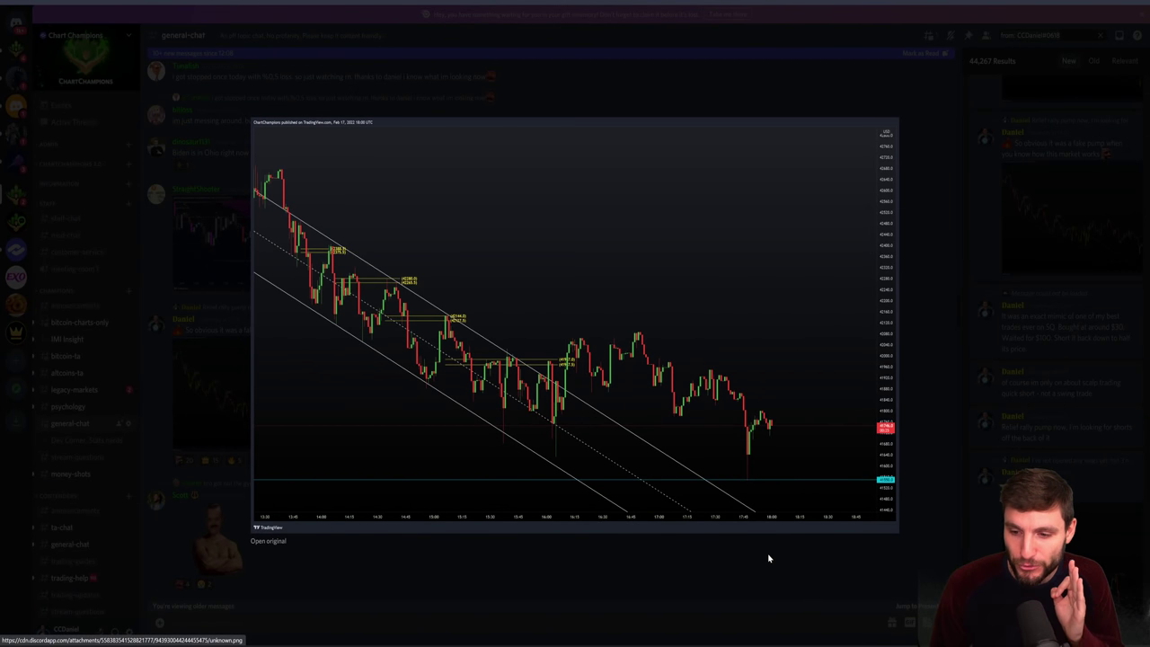
left_click(765, 575)
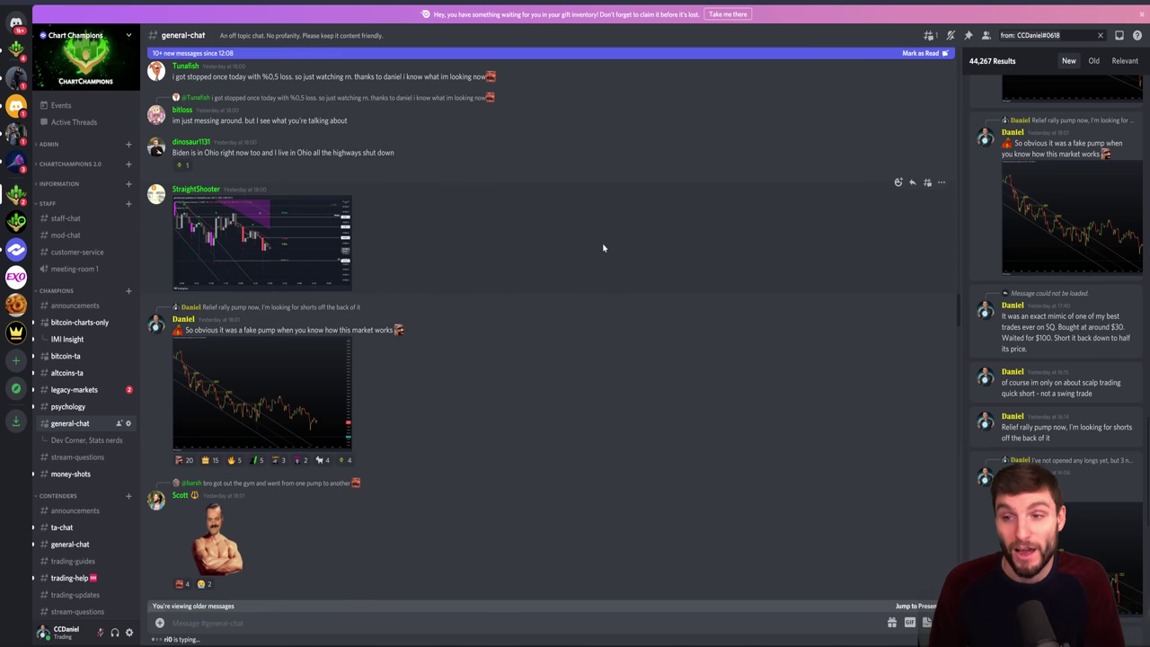
scroll(548, 324, "down", 10)
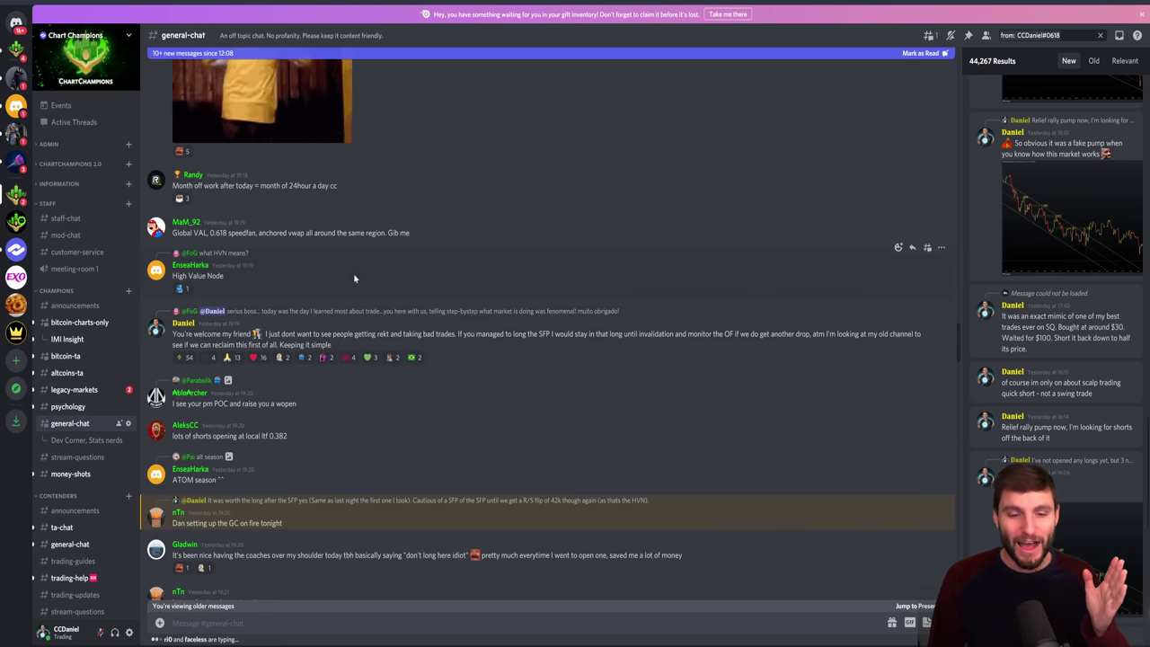
scroll(378, 317, "up", 10)
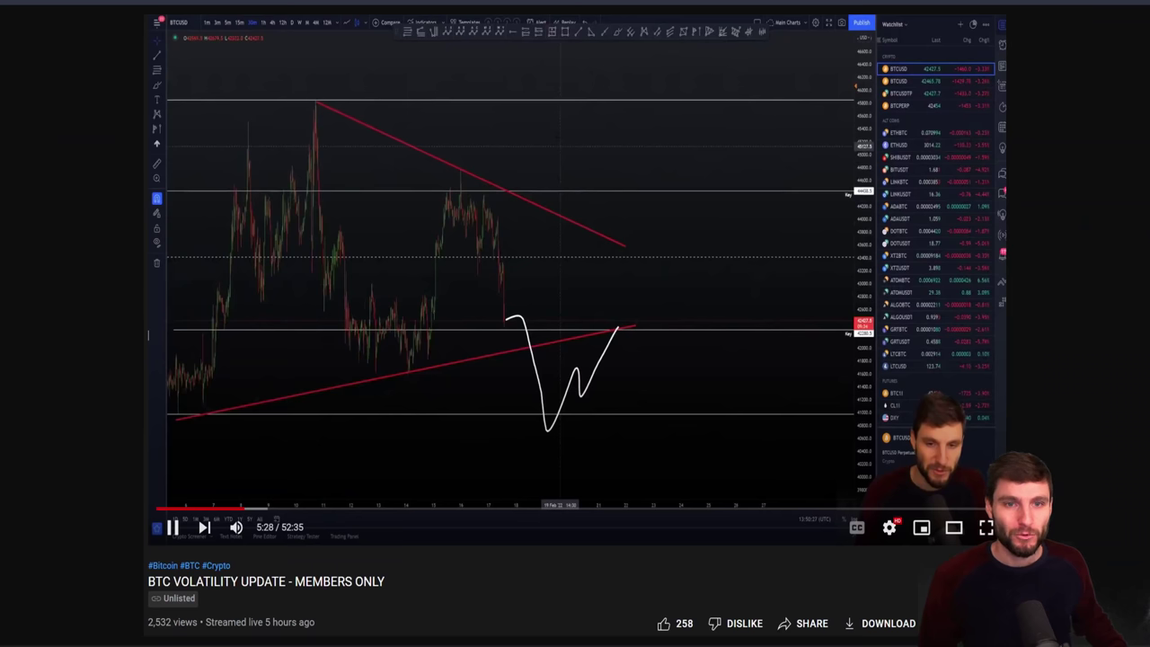
Flip between the BTC volatility video and the published chart snapshot, ending on the live BTCUSD chart
key("alt+Tab")
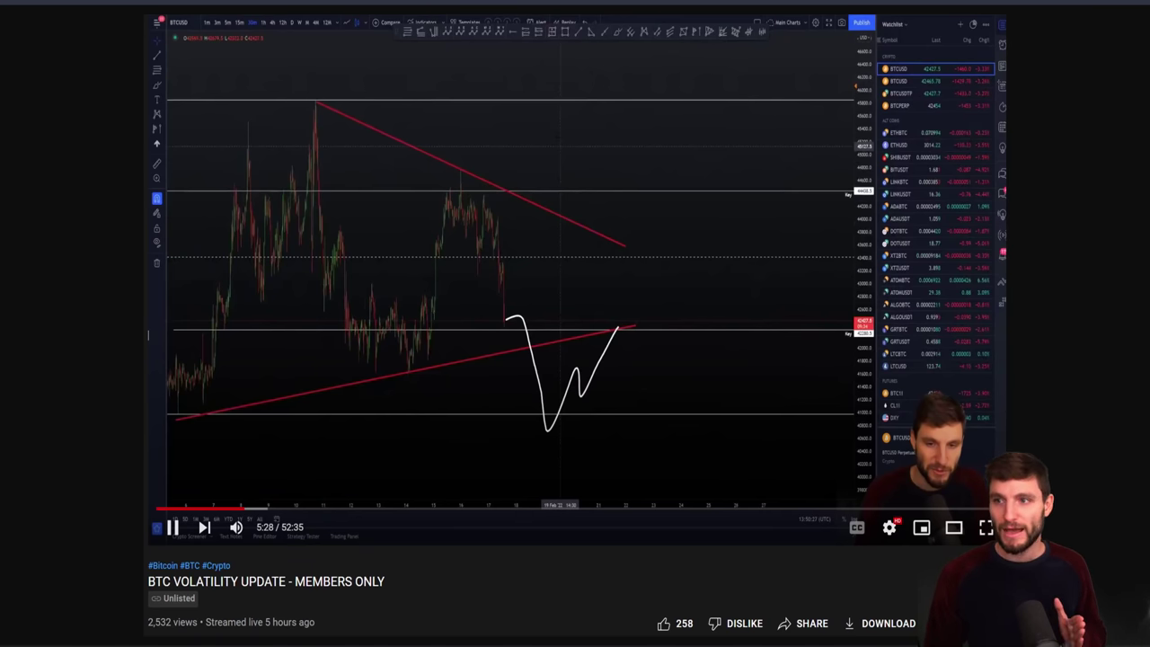
key("alt+Tab")
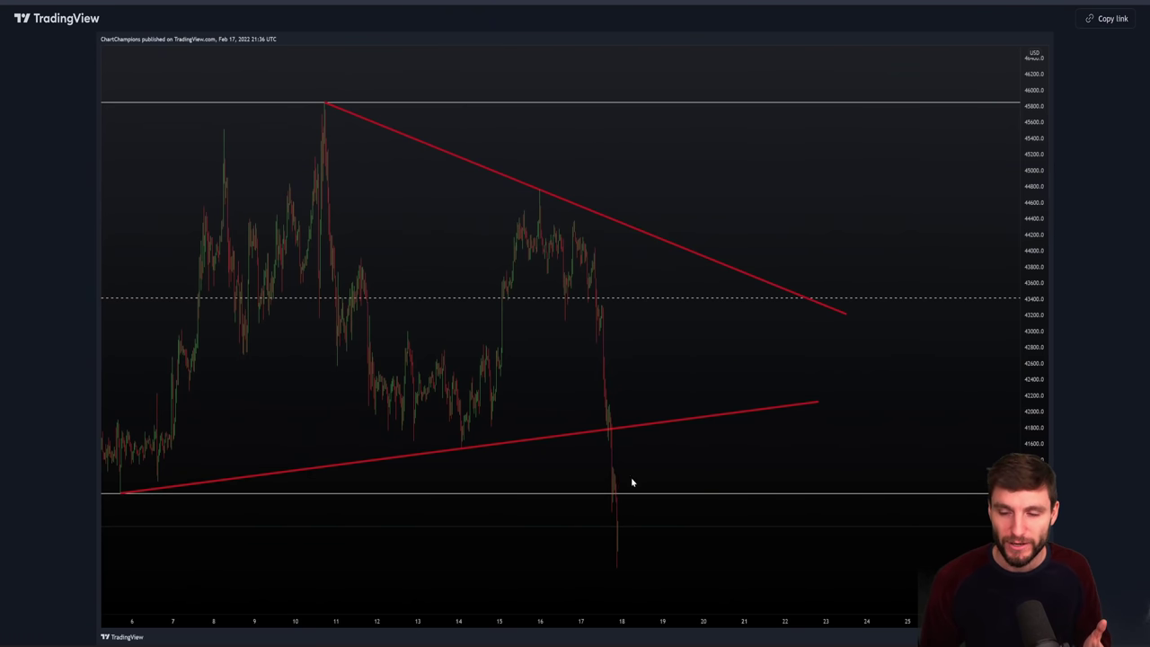
key("alt+Tab")
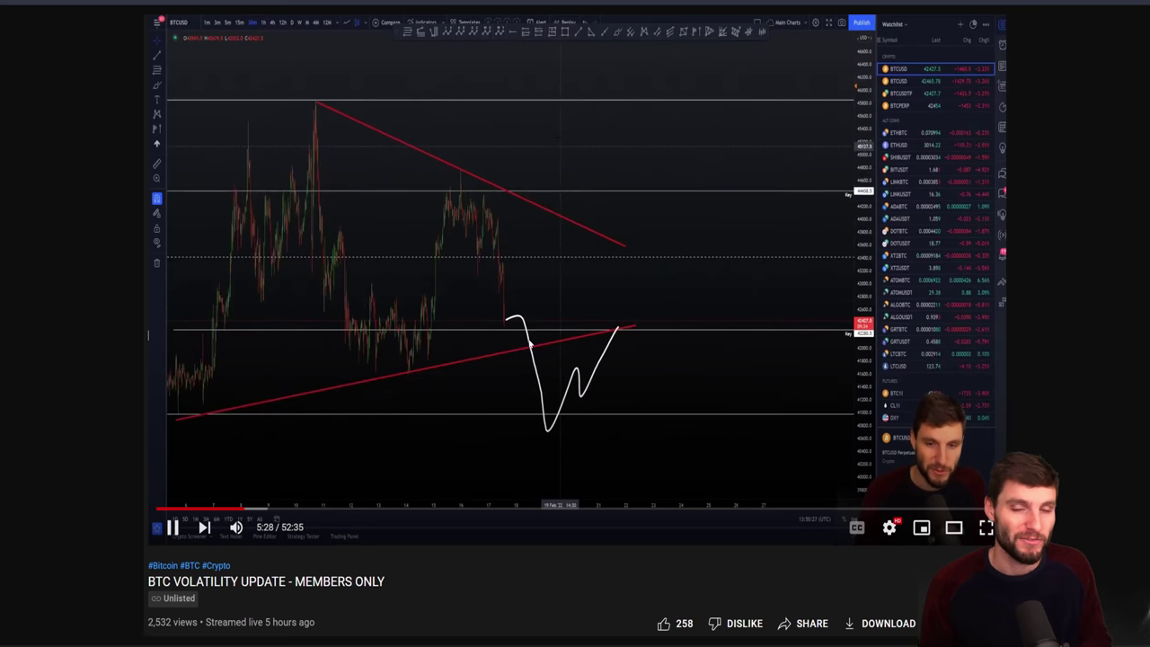
key("ctrl+Tab")
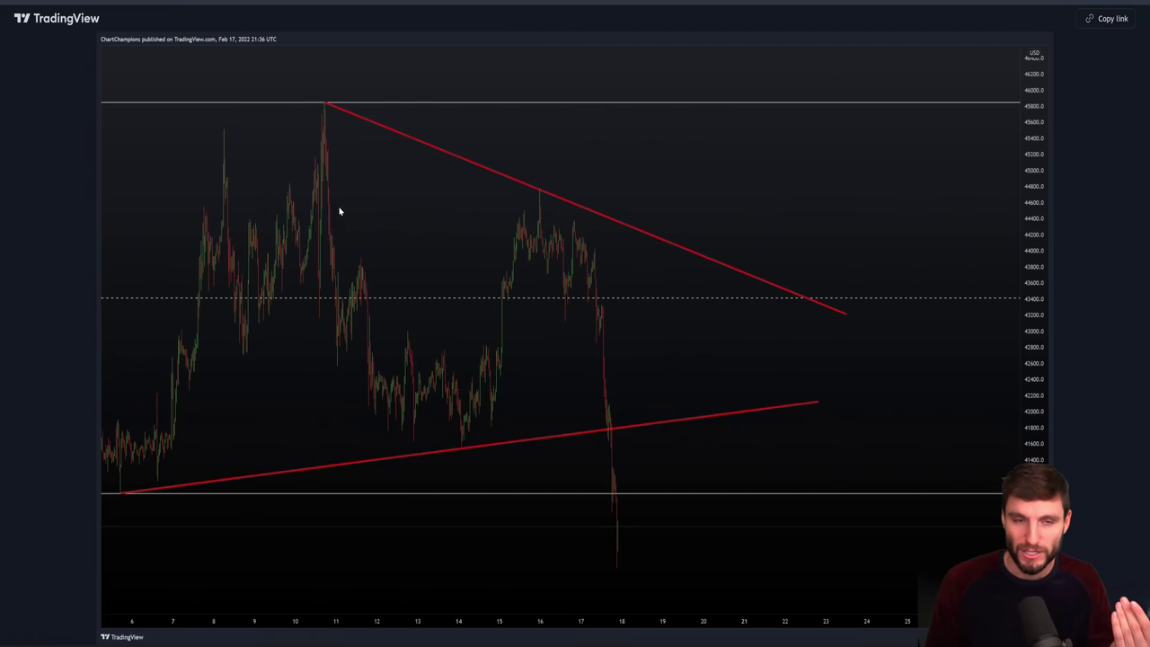
key("ctrl+Tab")
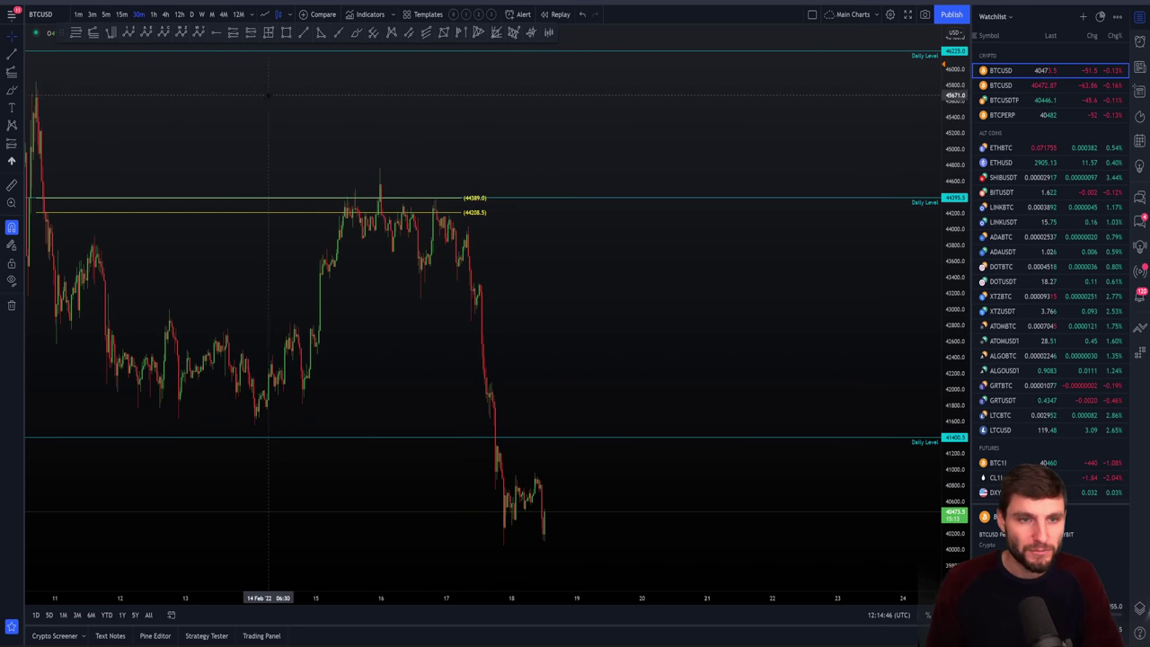
Put BTCUSD on 15-minute candles, centre the latest bars, and pick the Rectangle tool
scroll(773, 341, "down", 5)
scroll(773, 342, "up", 3)
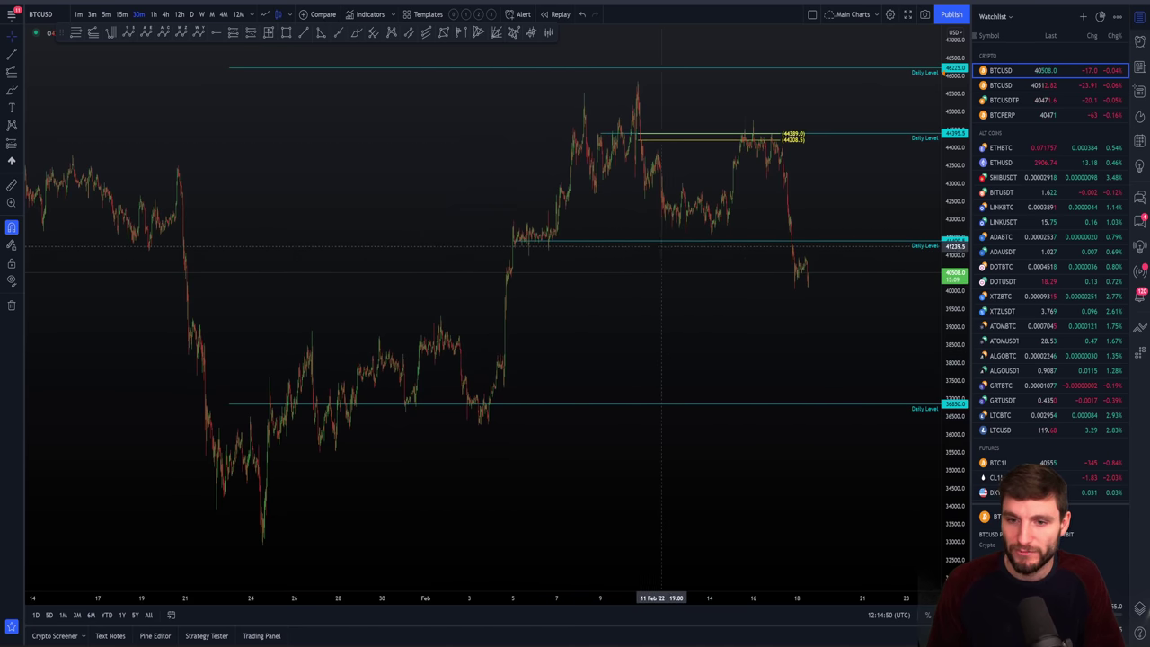
left_click(123, 14)
scroll(319, 186, "up", 6)
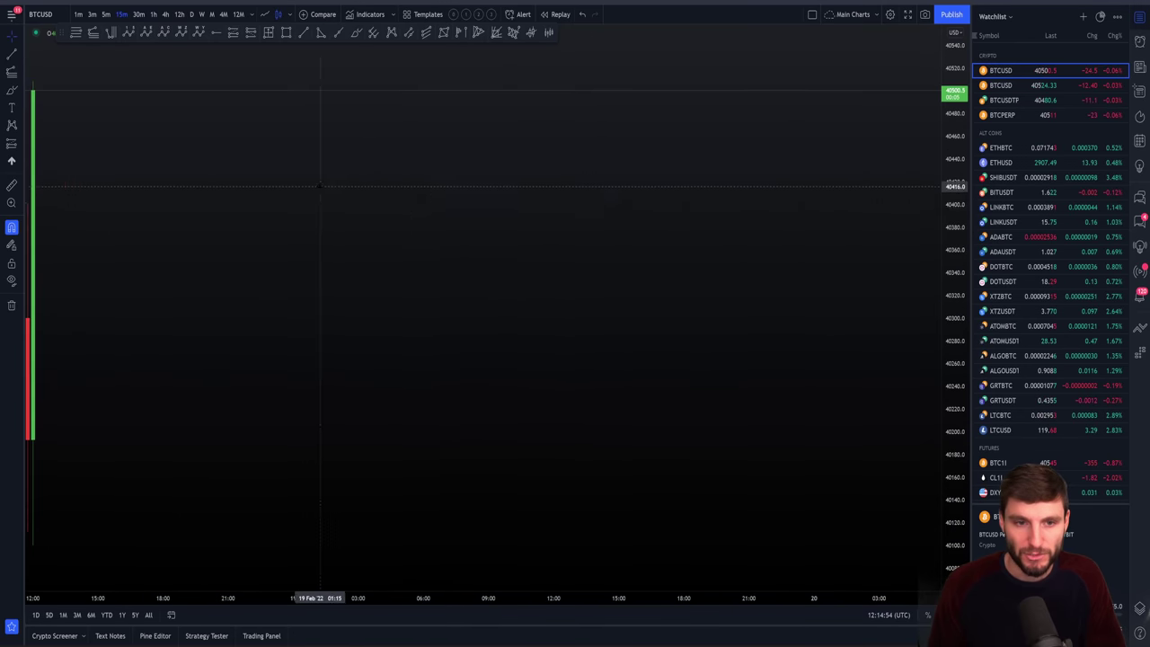
scroll(626, 355, "down", 10)
scroll(584, 286, "up", 5)
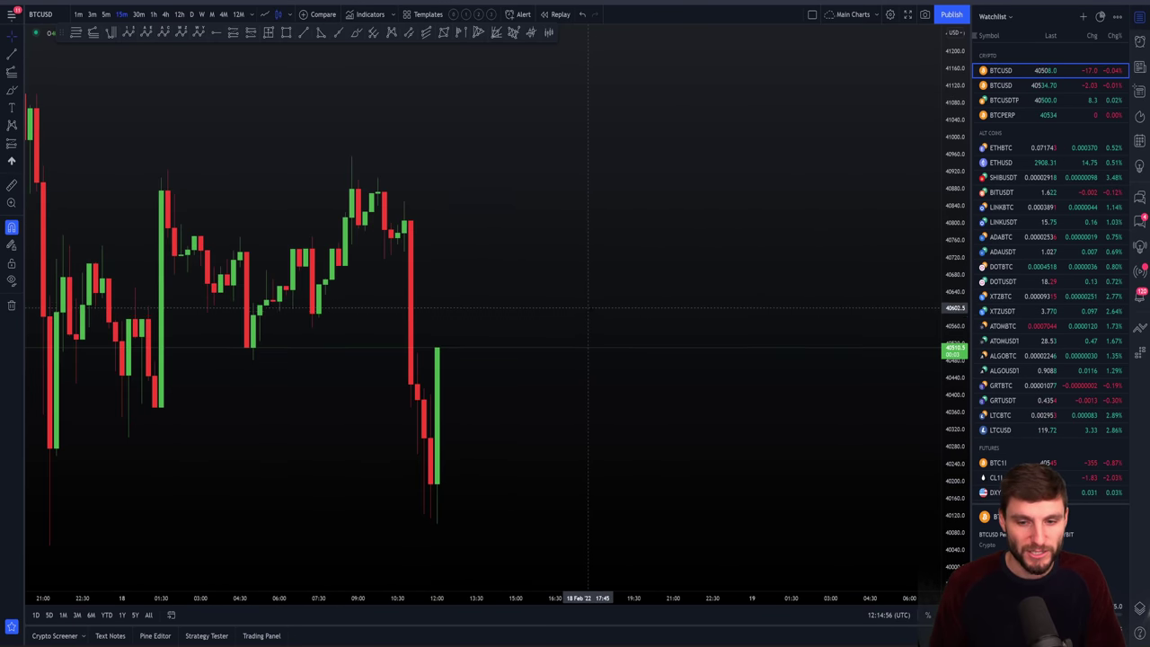
mouse_move(588, 308)
left_mouse_down()
mouse_move(678, 301)
mouse_move(631, 296)
mouse_move(683, 290)
mouse_move(647, 288)
left_mouse_up()
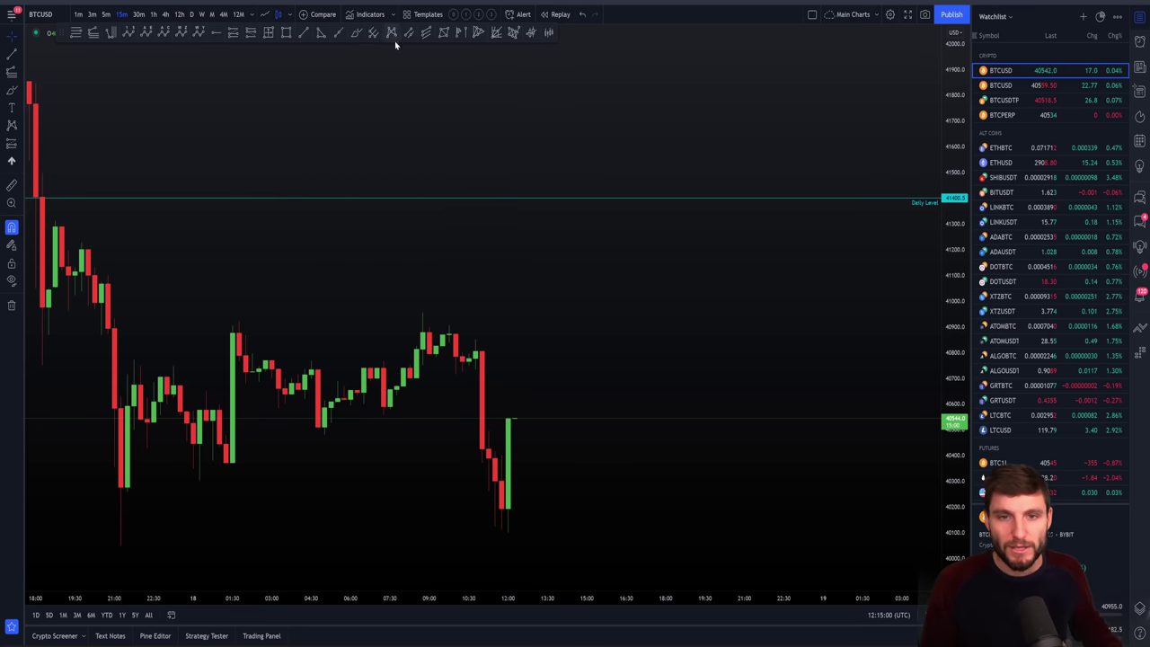
left_click(286, 32)
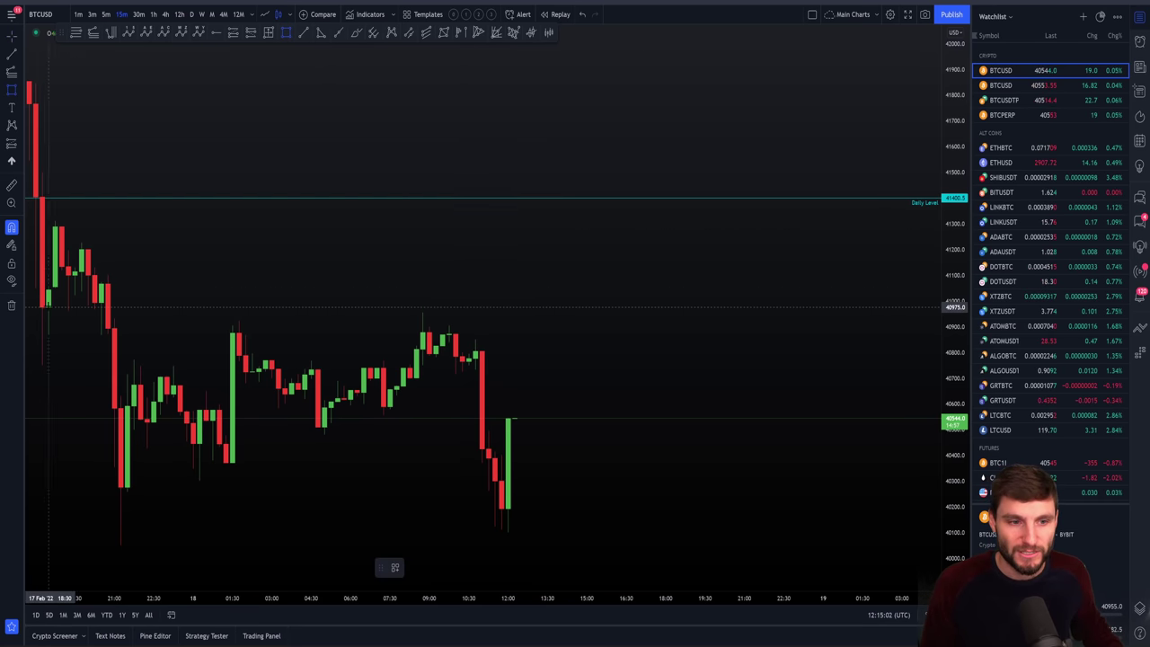
Draw a zone box at about 40,880–40,970 and copy it down to the 40,080 lows
left_click(28, 309)
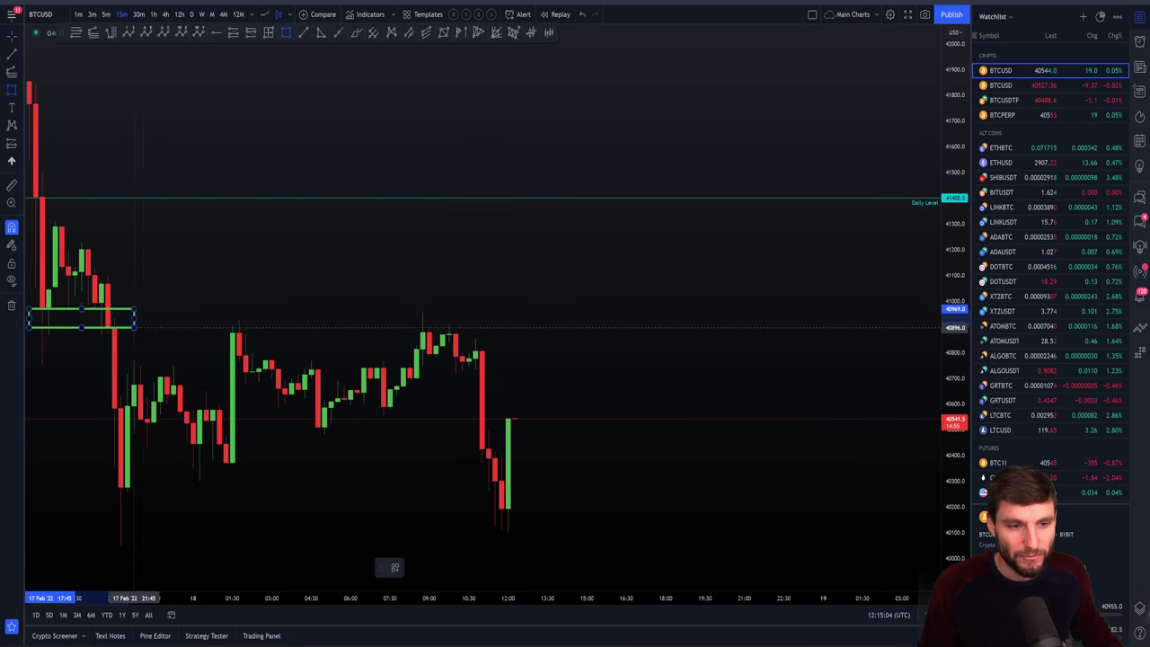
left_click(773, 331)
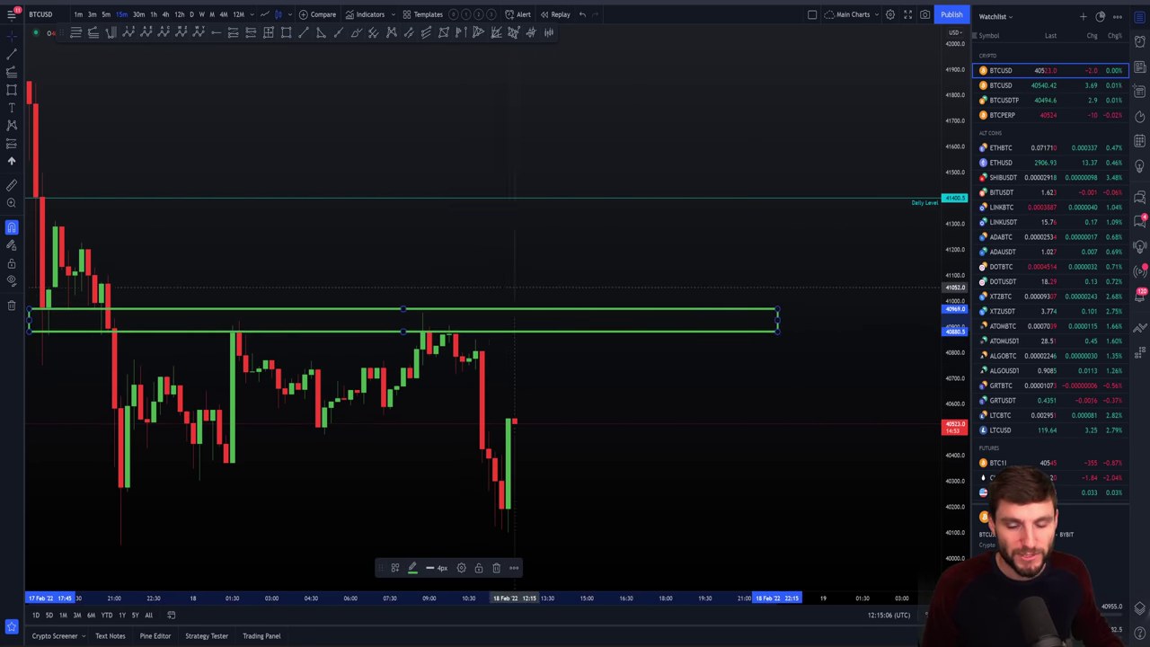
left_click_drag(527, 320, 524, 538, "ctrl")
Colour the upper zone box red to mark resistance
left_click(578, 332)
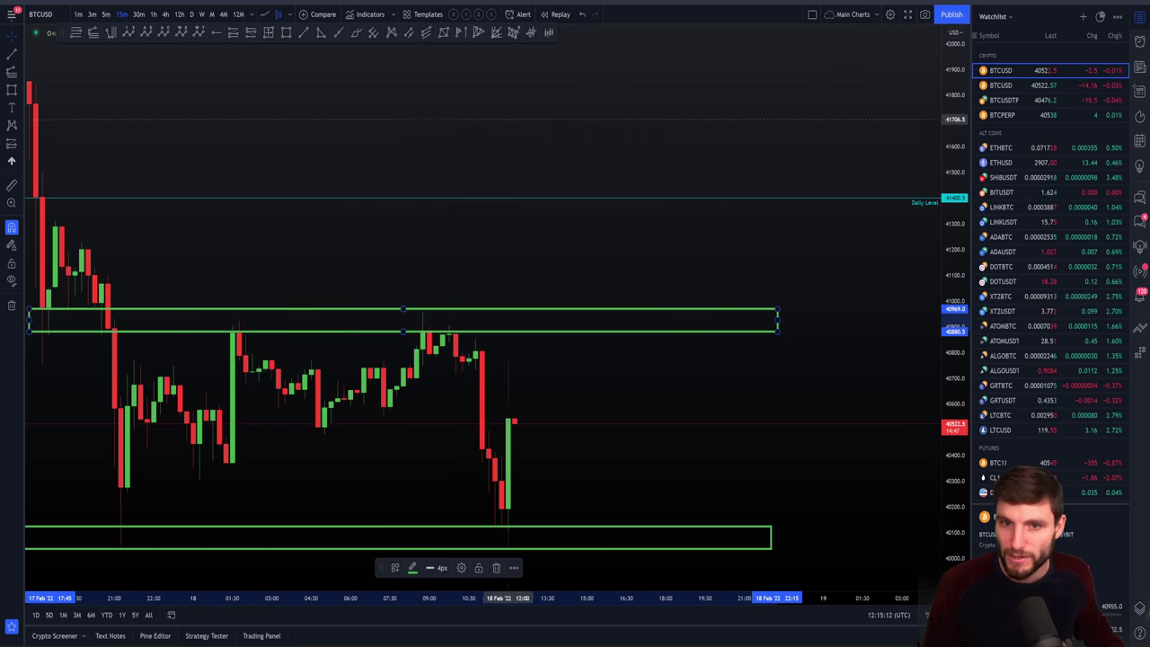
left_click(412, 567)
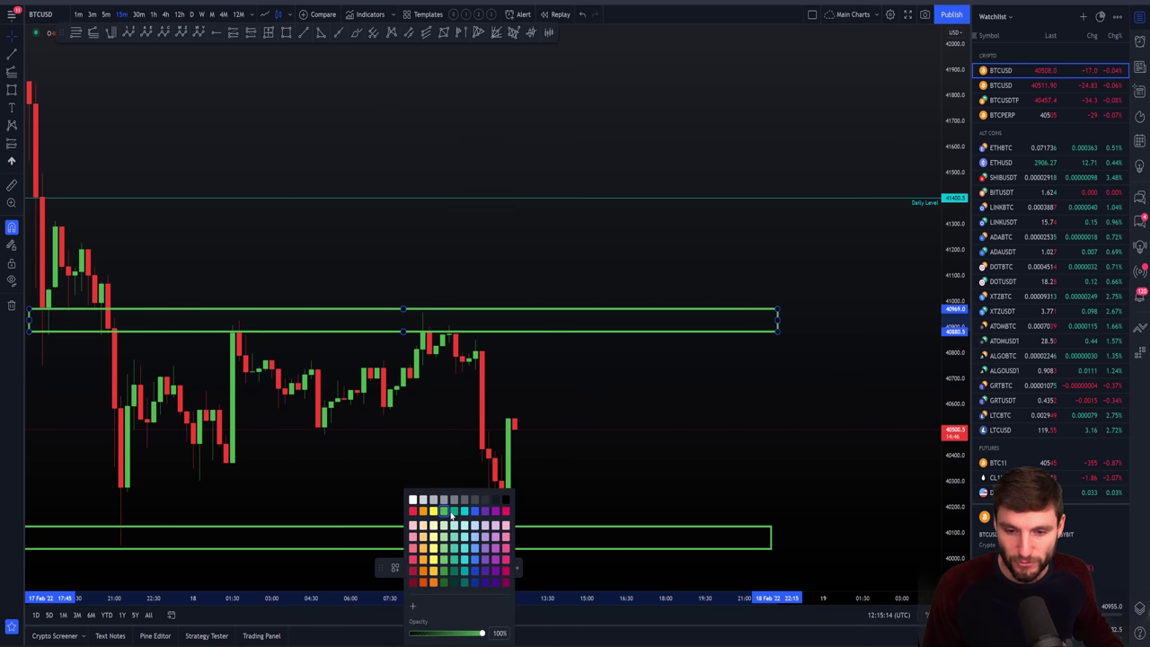
left_click(413, 511)
key("Escape")
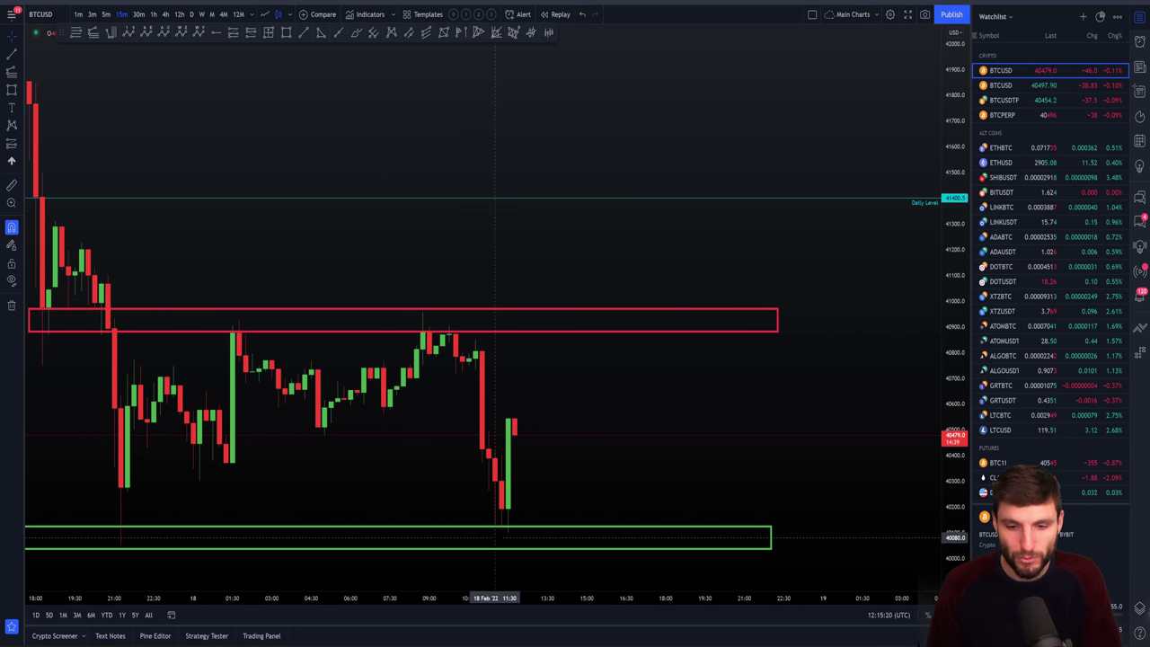
scroll(808, 398, "right", 2)
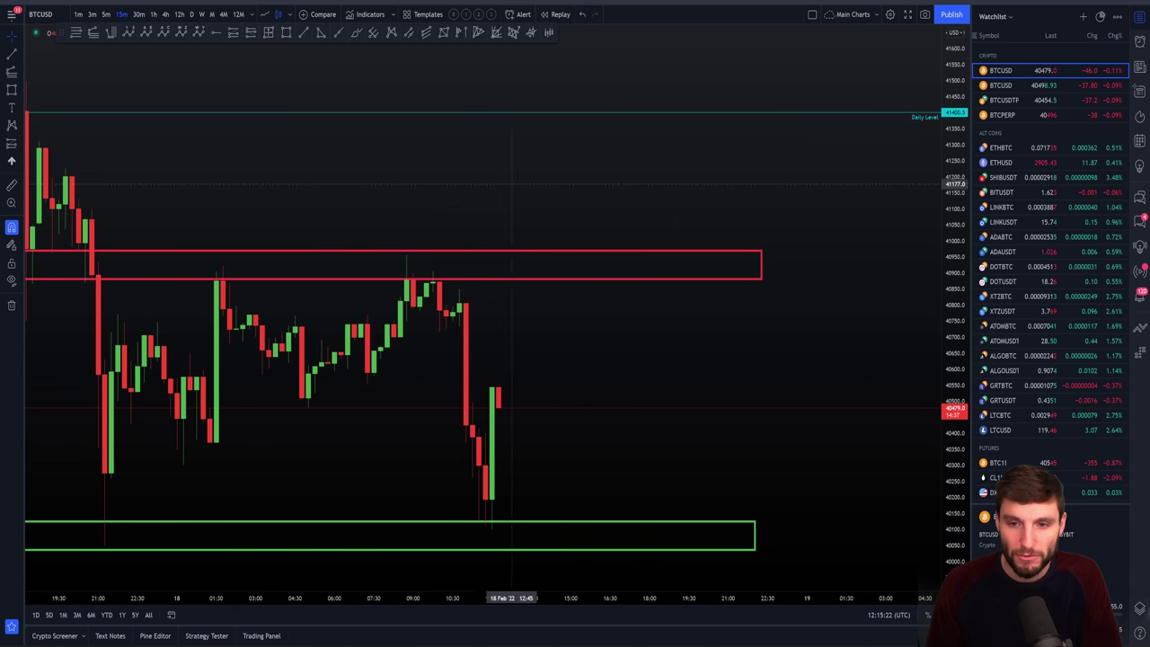
Select the brush tool and navigate the 15m chart back to the preceding sell-off
left_click(356, 32)
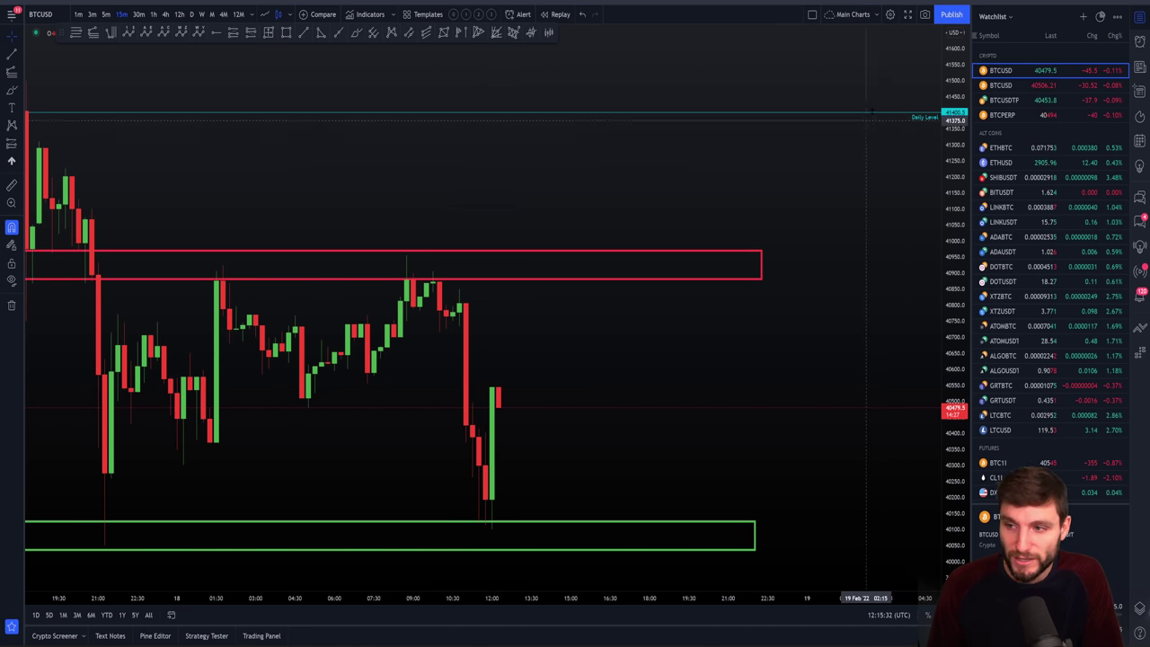
scroll(836, 198, "down", 5)
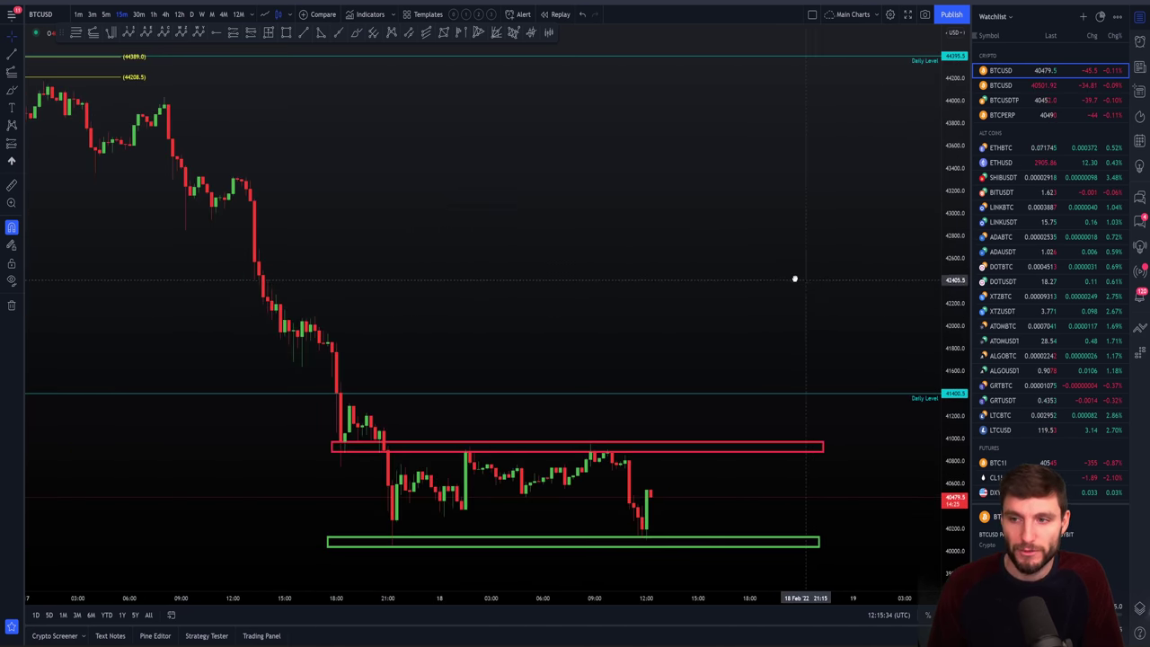
left_click_drag(796, 277, 735, 264)
scroll(836, 270, "up", 2)
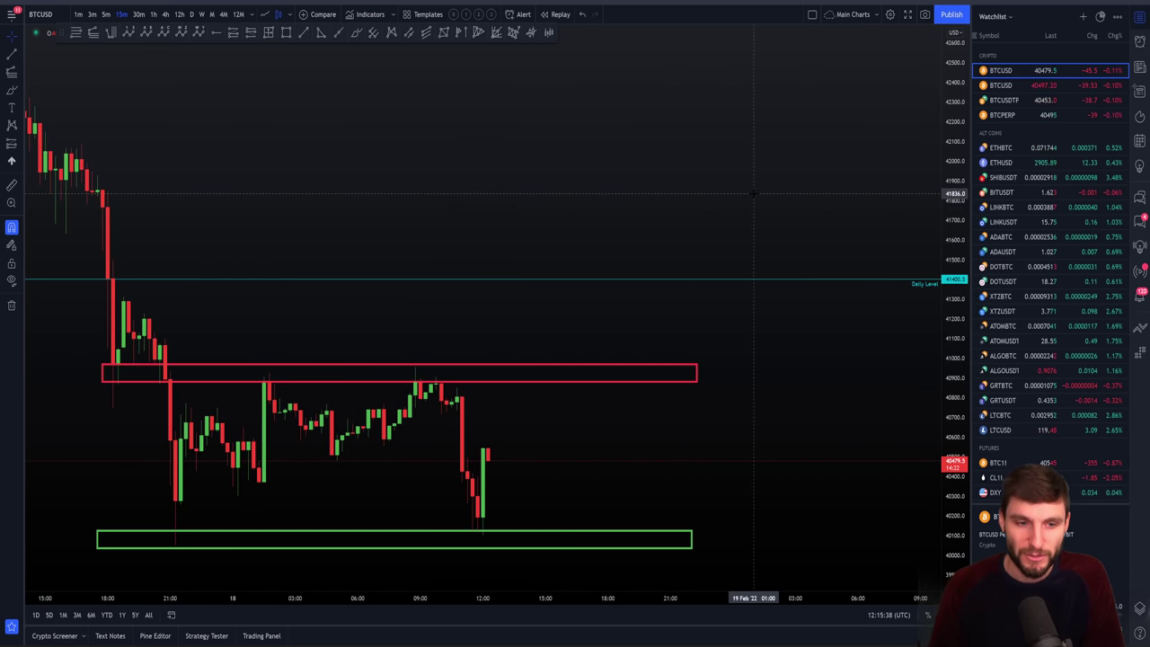
scroll(752, 193, "up", 1)
scroll(764, 251, "left", 2)
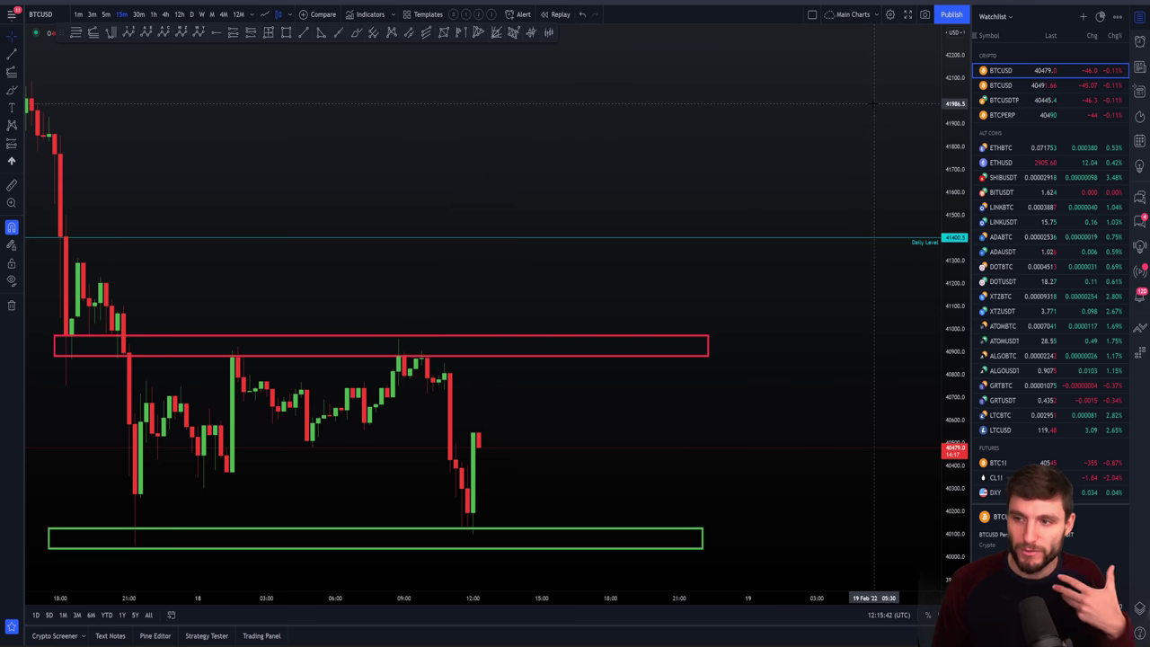
scroll(838, 108, "down", 1)
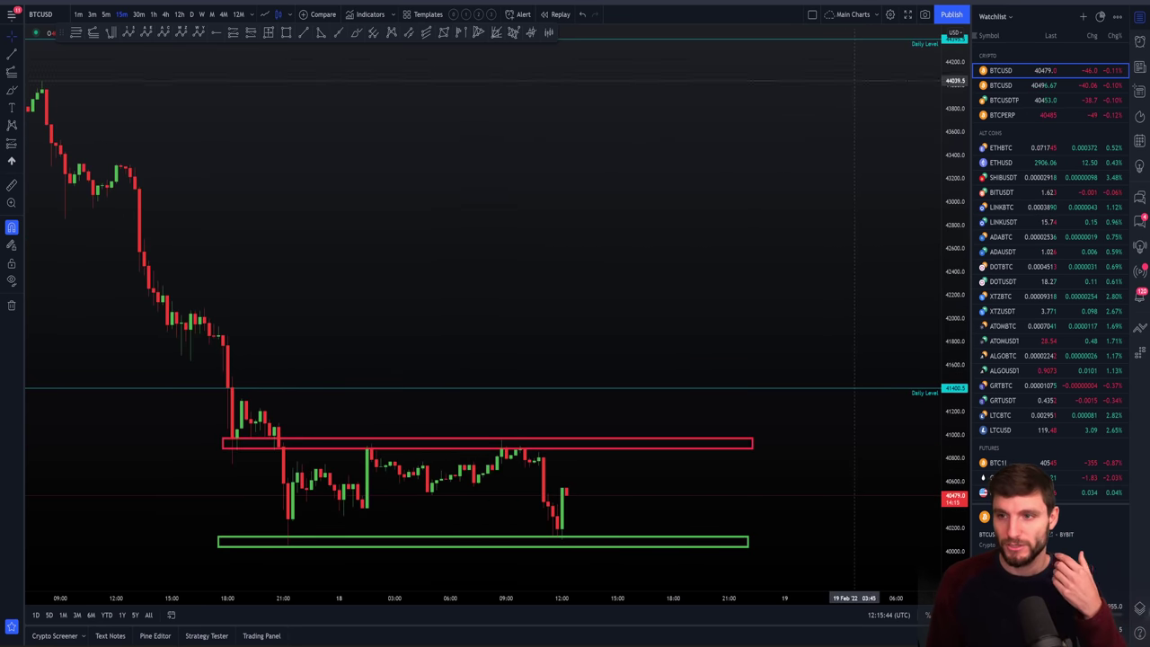
scroll(840, 112, "down", 2)
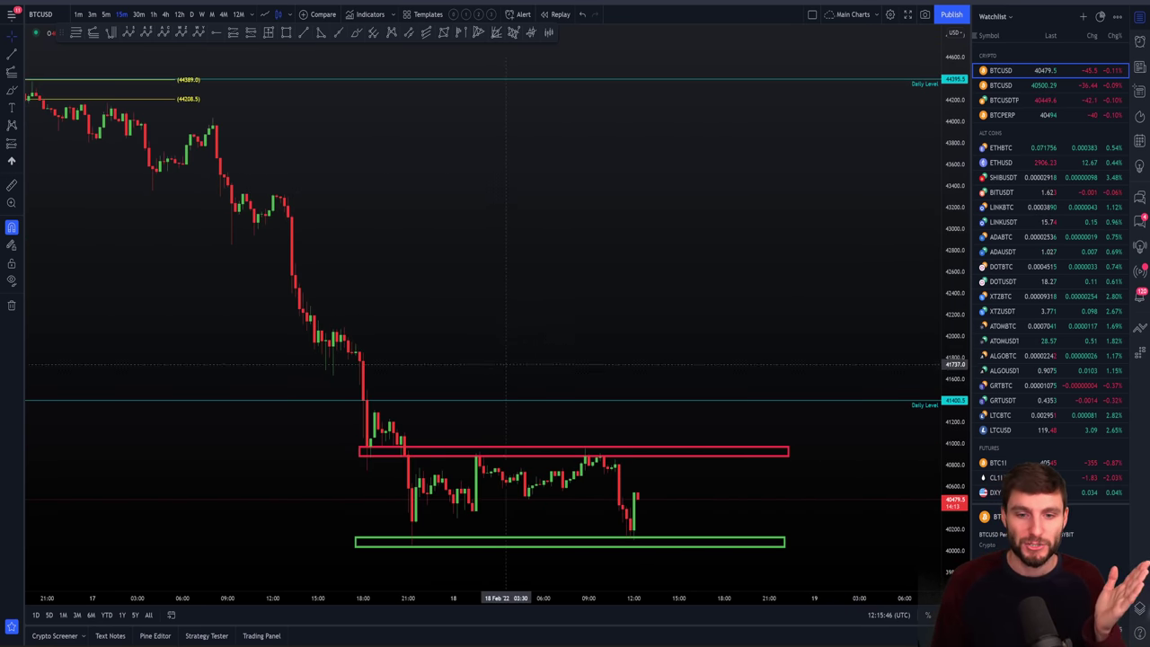
scroll(816, 168, "up", 3)
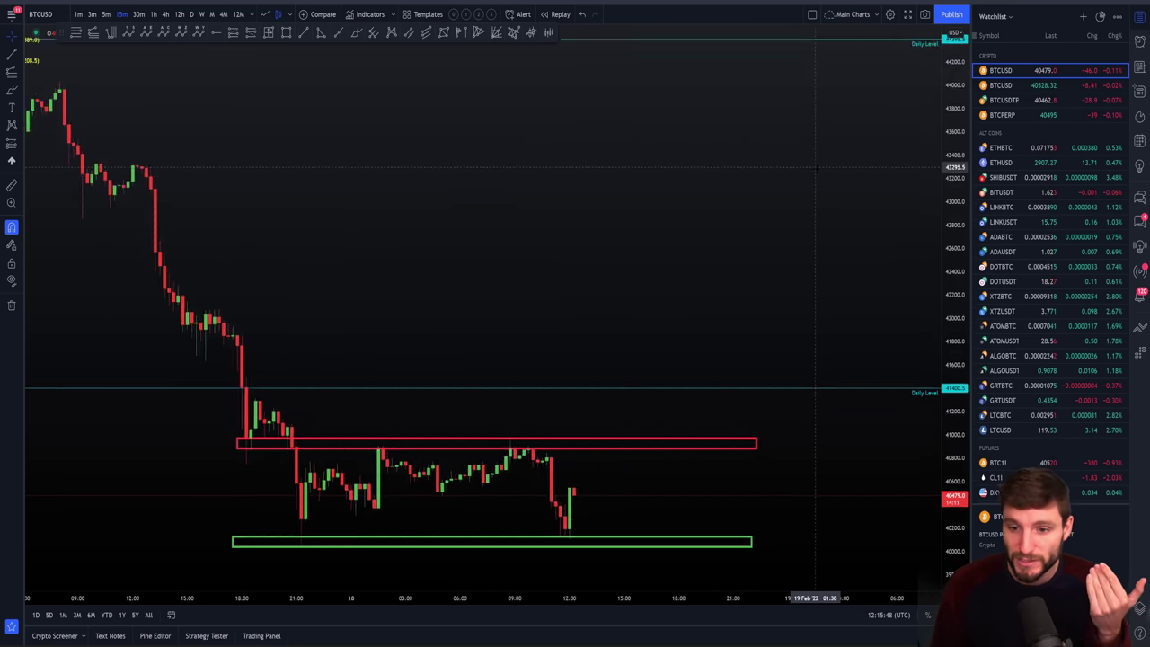
scroll(816, 168, "down", 3)
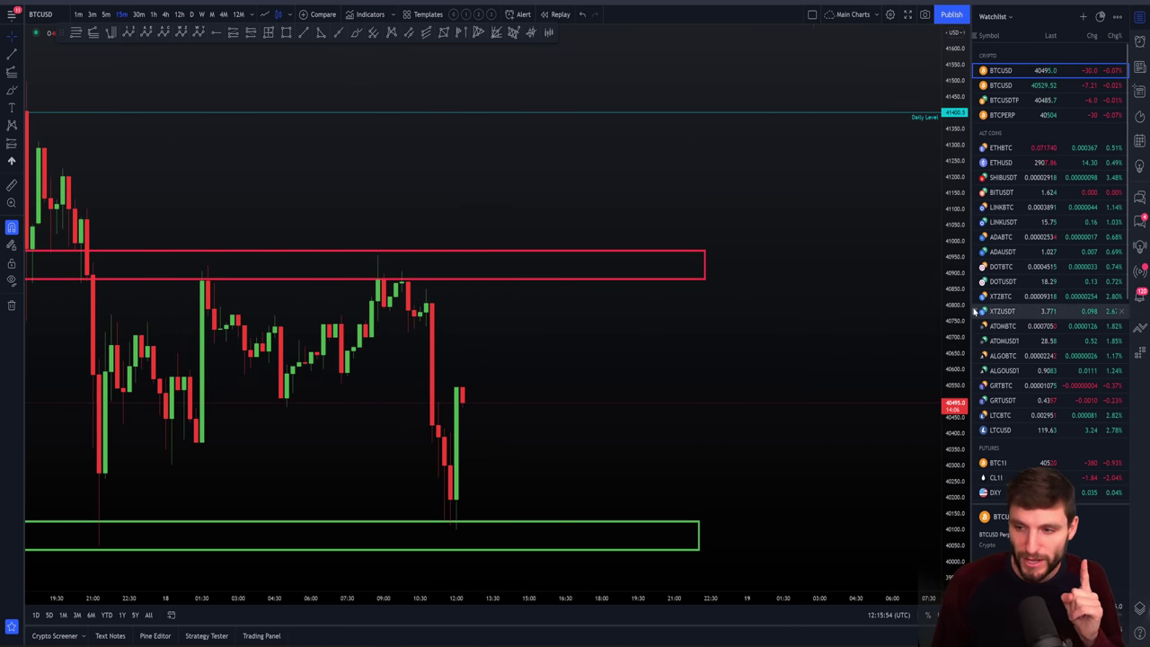
scroll(827, 429, "up", 2)
Compress the price scale to frame both zones, switch to 4-hour candles, then go to Discord
left_click_drag(826, 430, 916, 332)
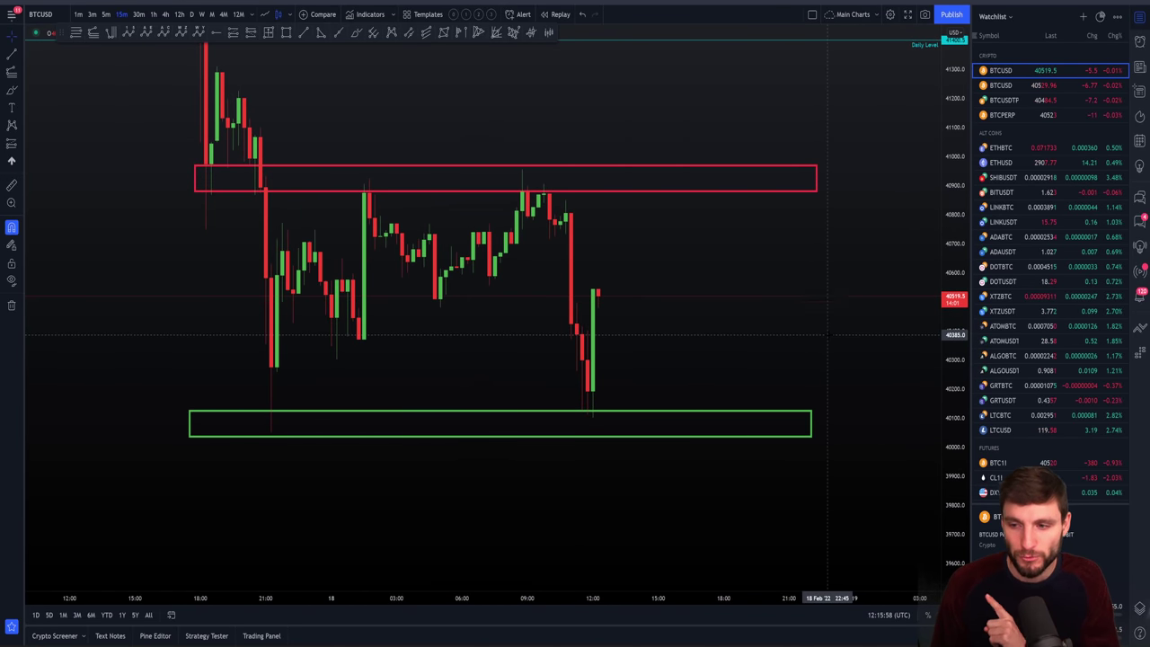
left_click_drag(843, 341, 794, 347)
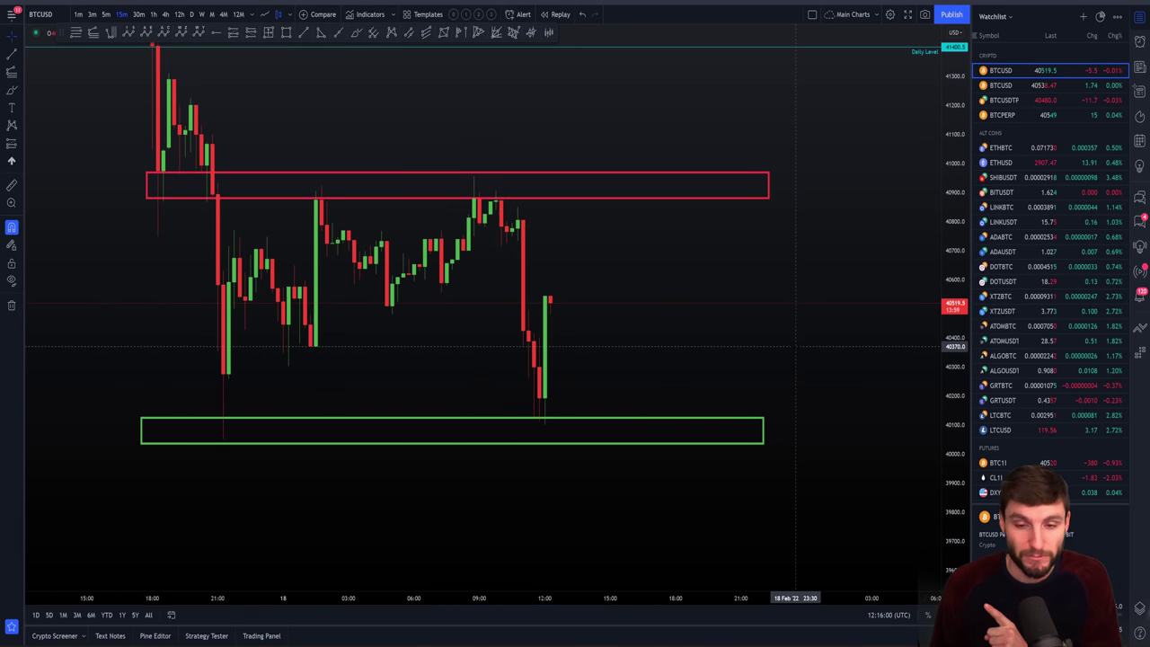
left_click_drag(948, 327, 945, 407)
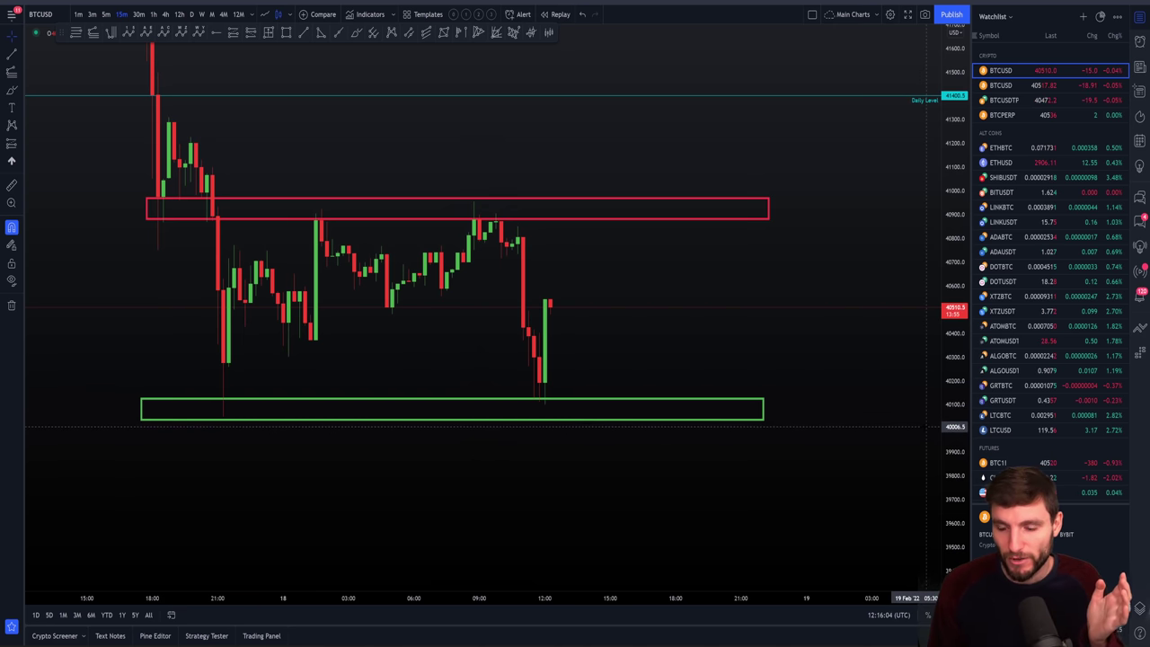
left_click_drag(945, 427, 945, 557)
left_click_drag(855, 415, 829, 357)
left_click_drag(947, 270, 948, 180)
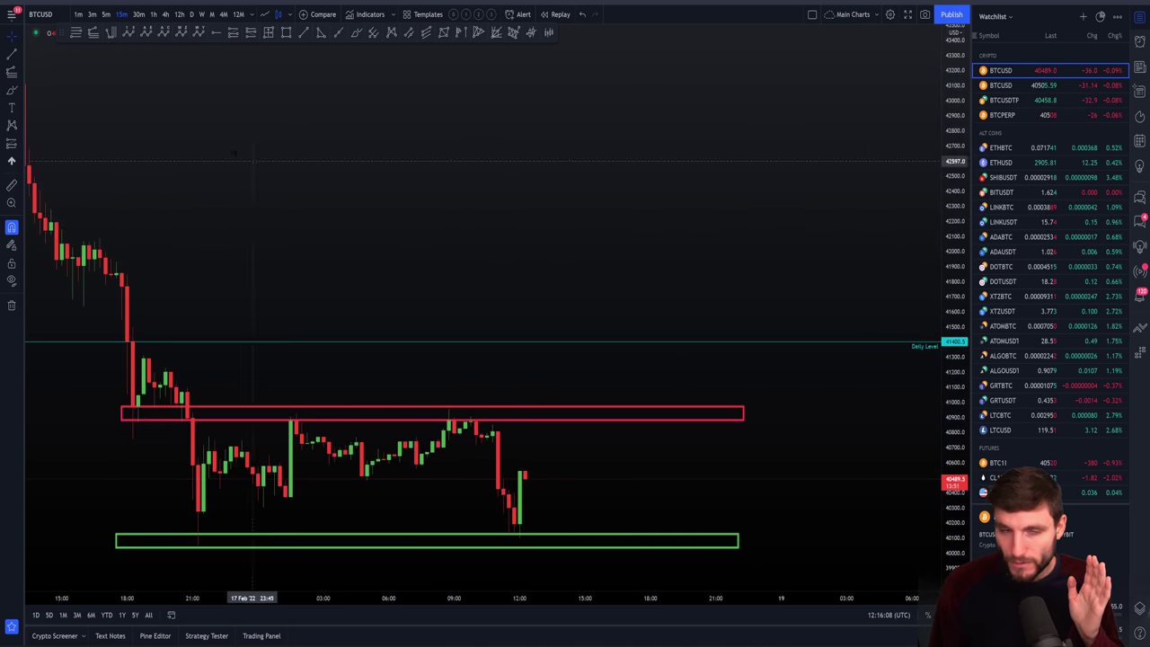
left_click(166, 15)
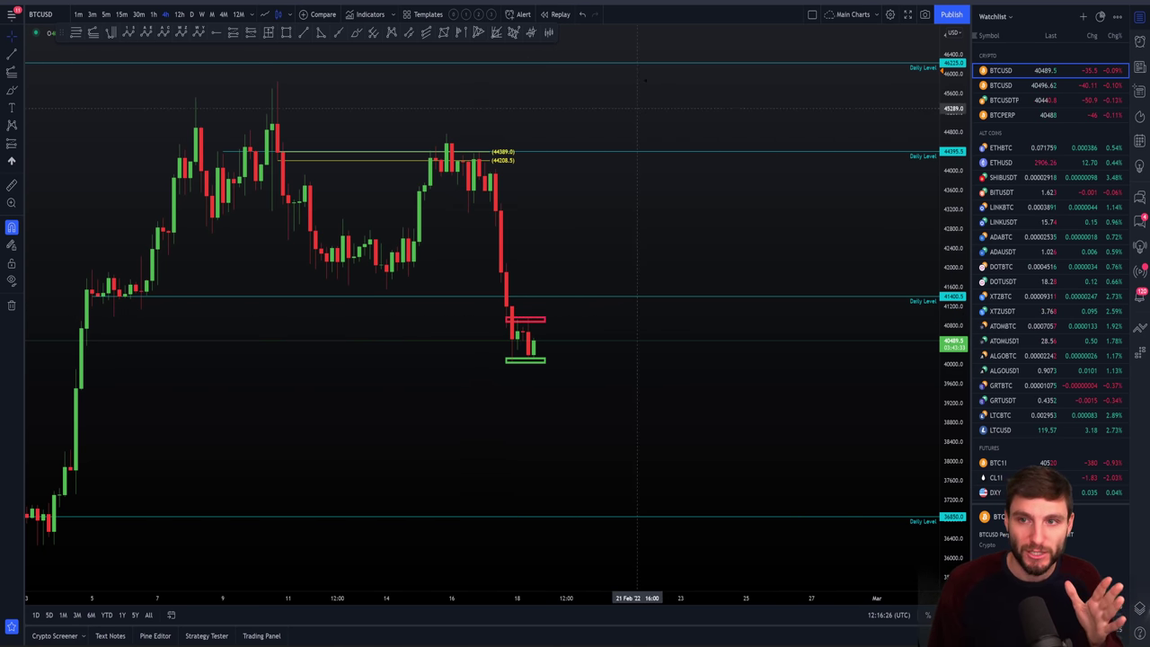
key("alt+Tab")
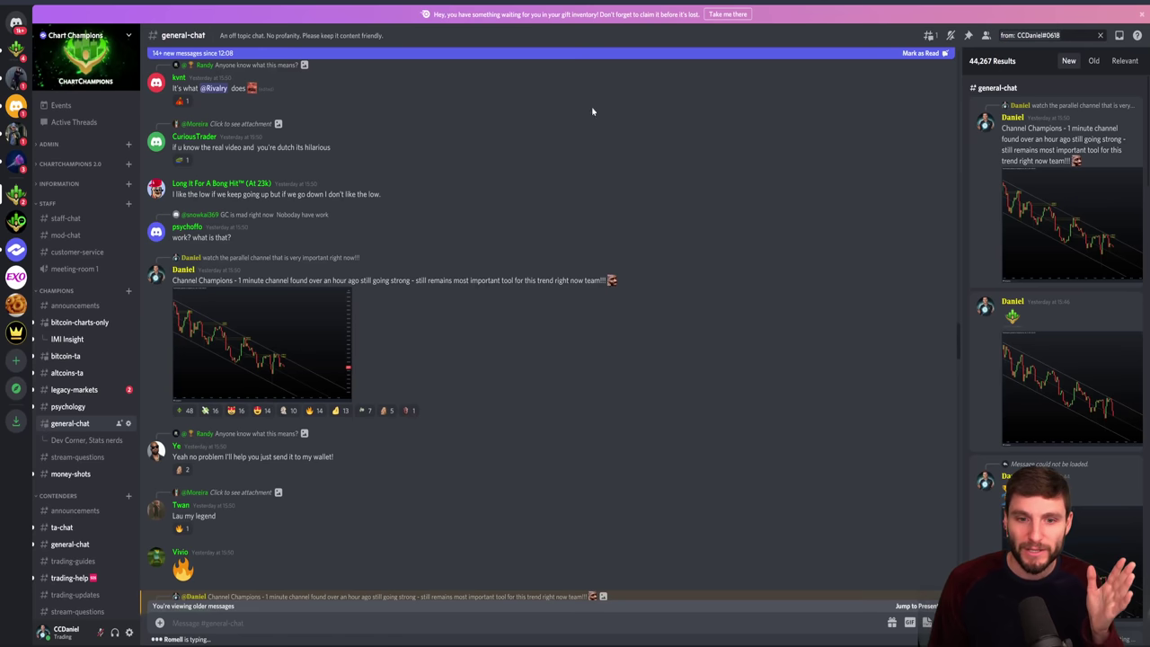
Enlarge the 1-minute channel chart attached to the general-chat post
left_click(297, 357)
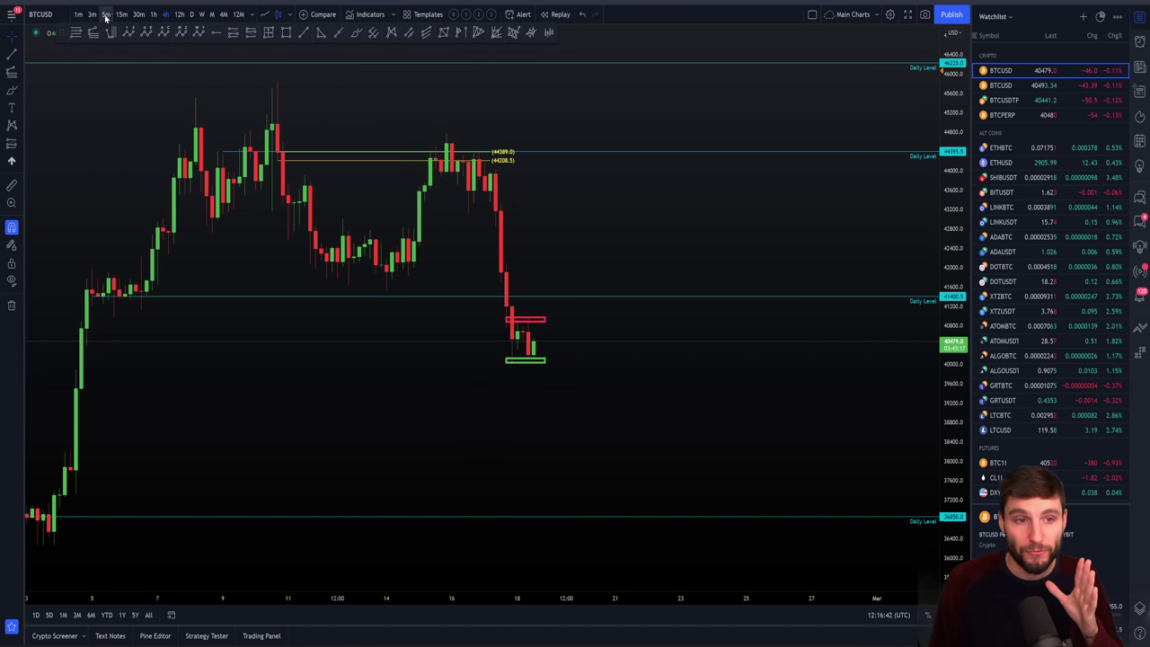
Return BTCUSD to 15-minute candles and pan the recent candles and zones into view
left_click(122, 15)
left_click_drag(639, 242, 548, 189)
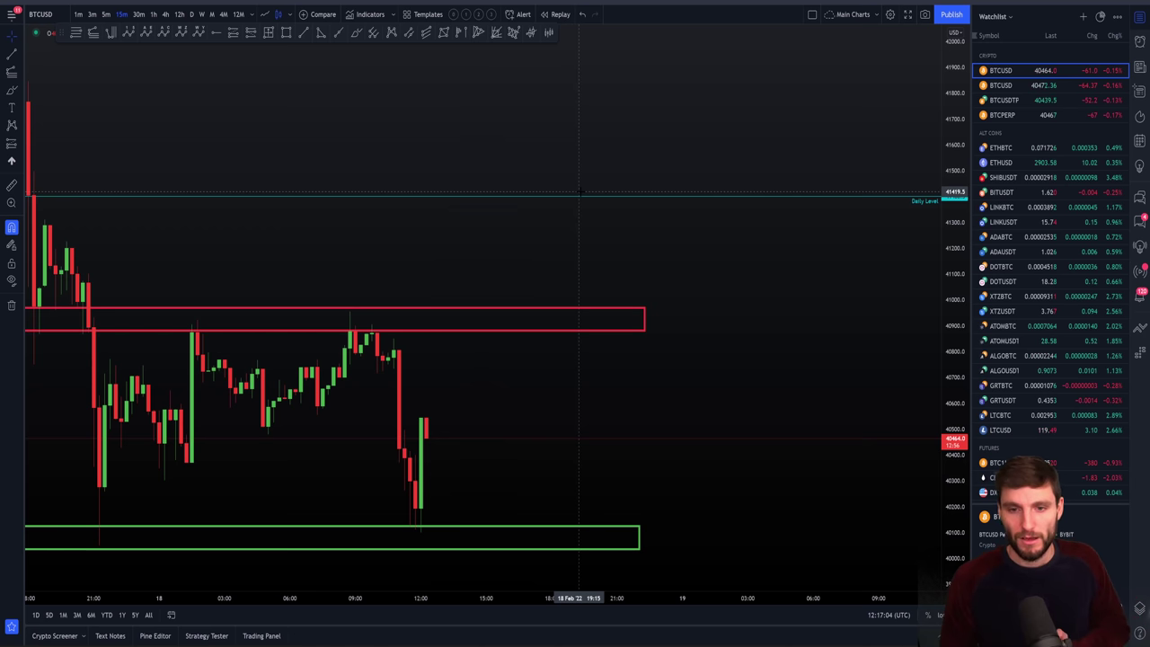
Zoom the 15-minute chart and widen the bars so recent candles fill the gap between zones
scroll(580, 191, "down", 5)
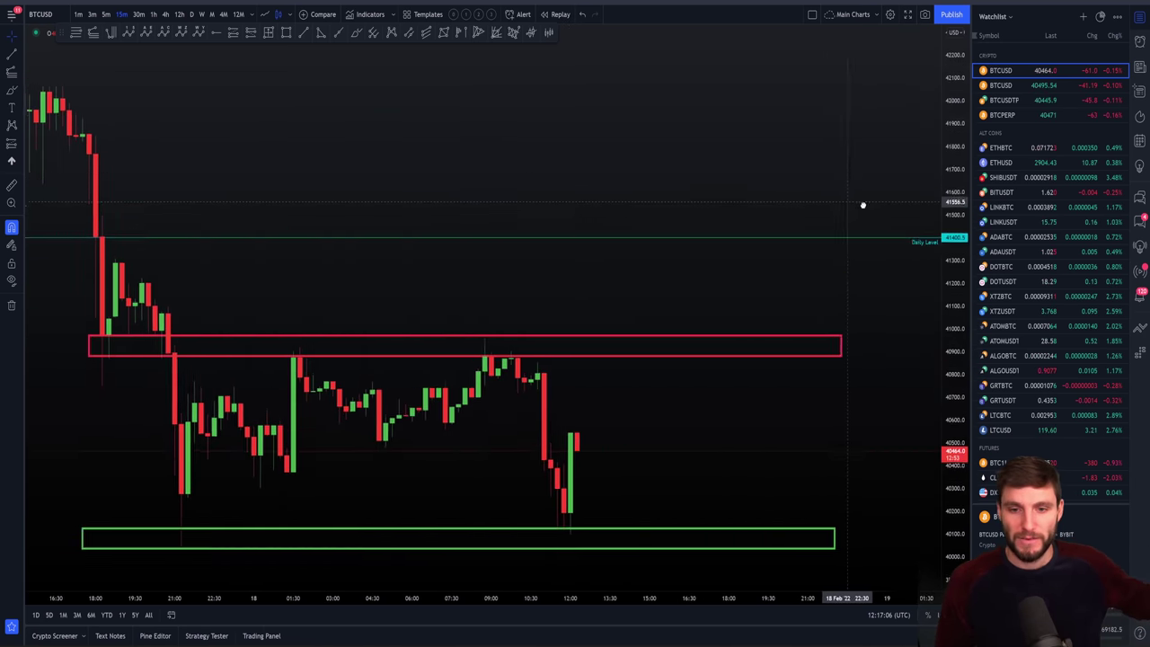
scroll(826, 207, "up", 1)
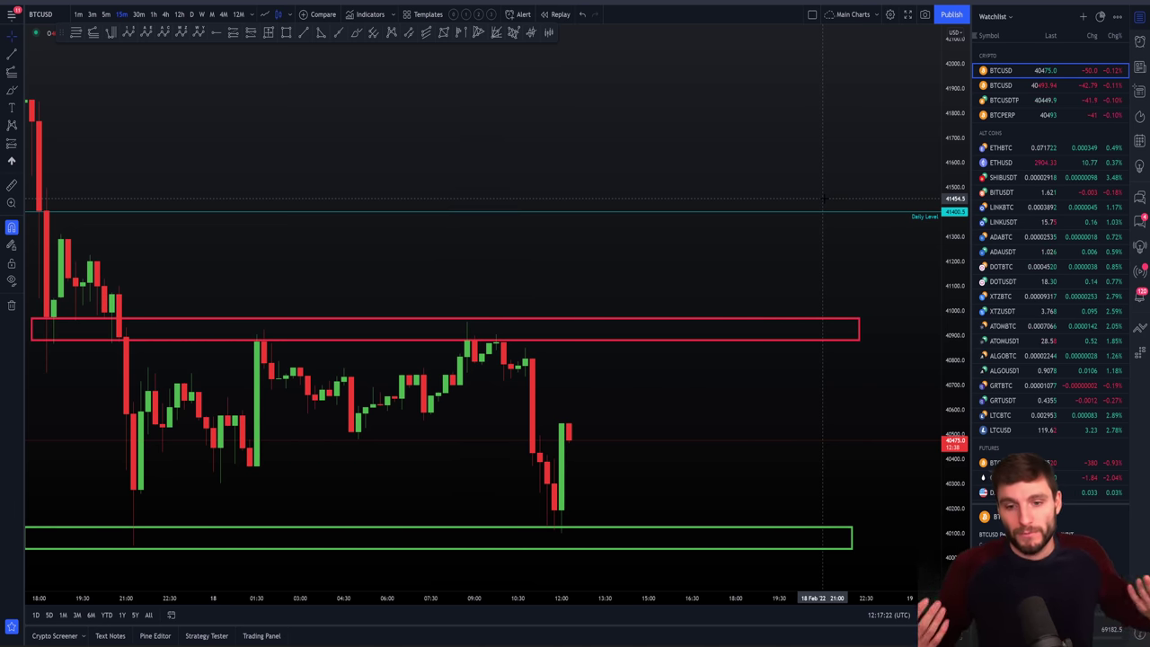
scroll(599, 315, "down", 1)
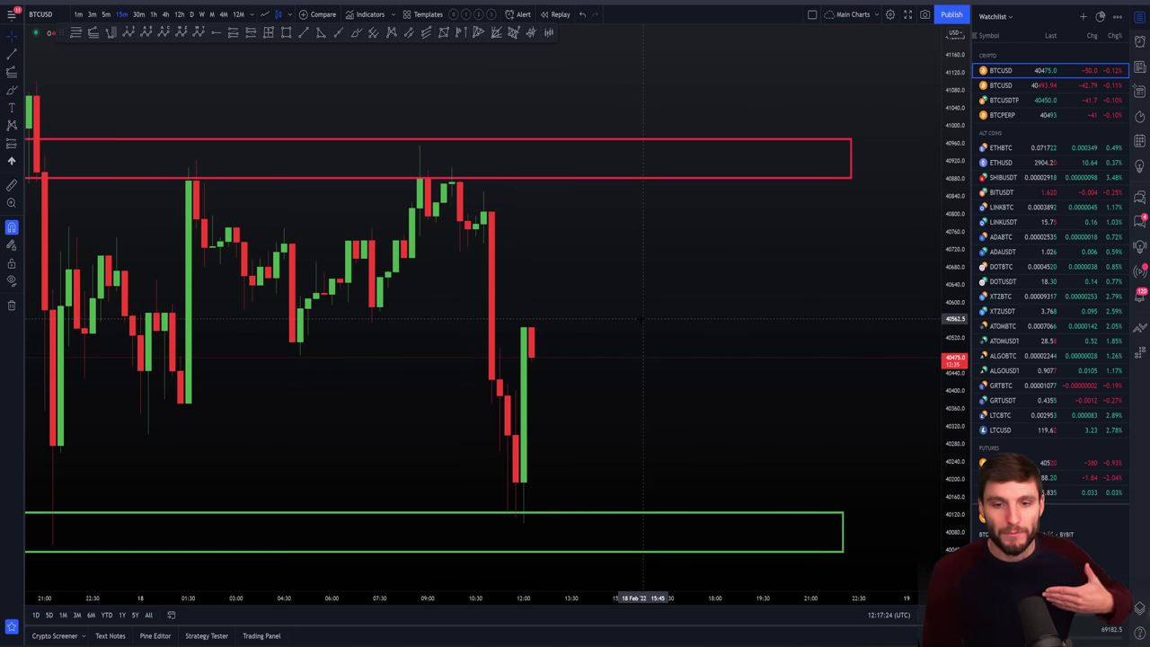
scroll(635, 312, "up", 1)
left_click_drag(559, 597, 539, 598)
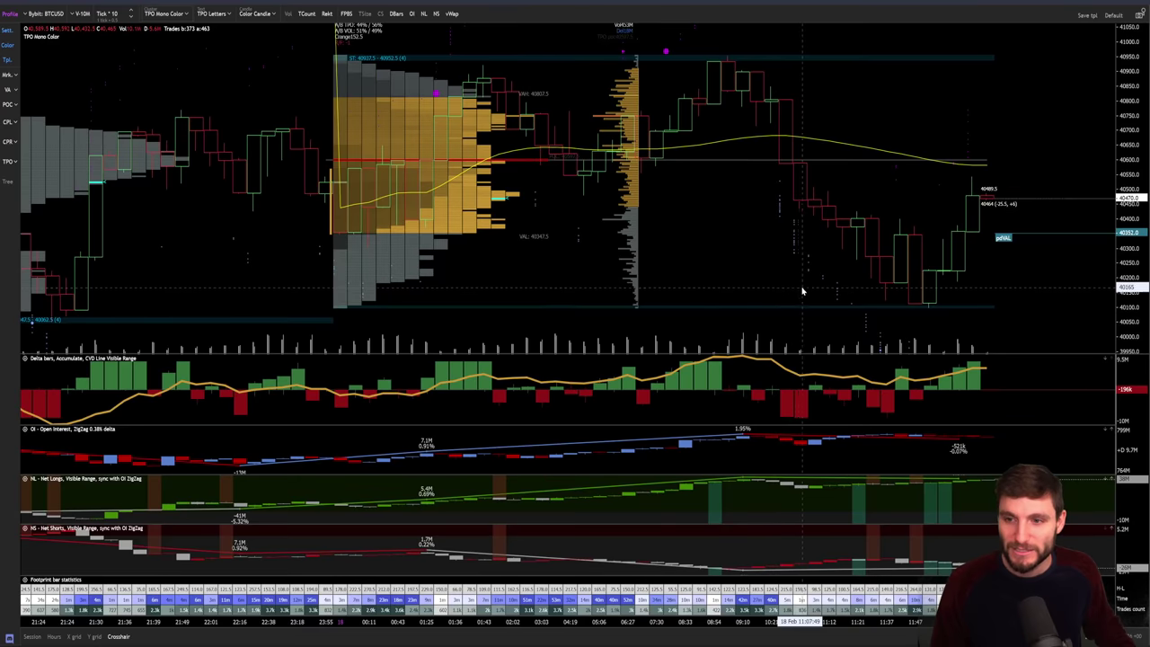
Pan the Bybit 30-minute footprint chart left and up to its latest candles
left_click_drag(803, 287, 508, 288)
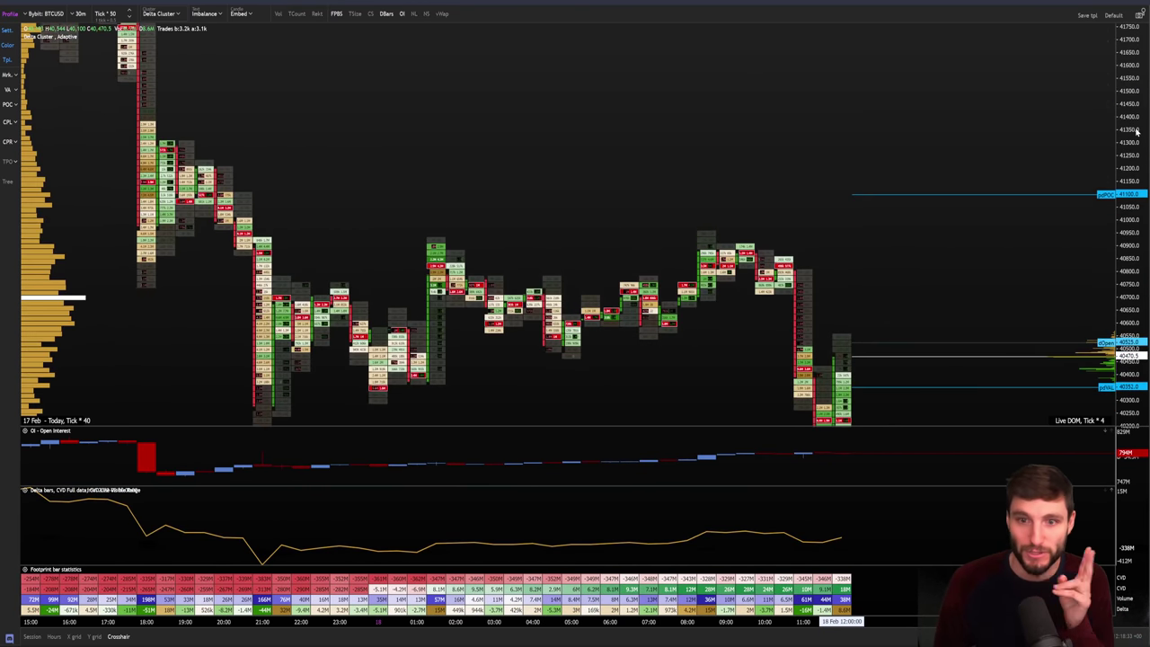
left_click_drag(925, 252, 769, 155)
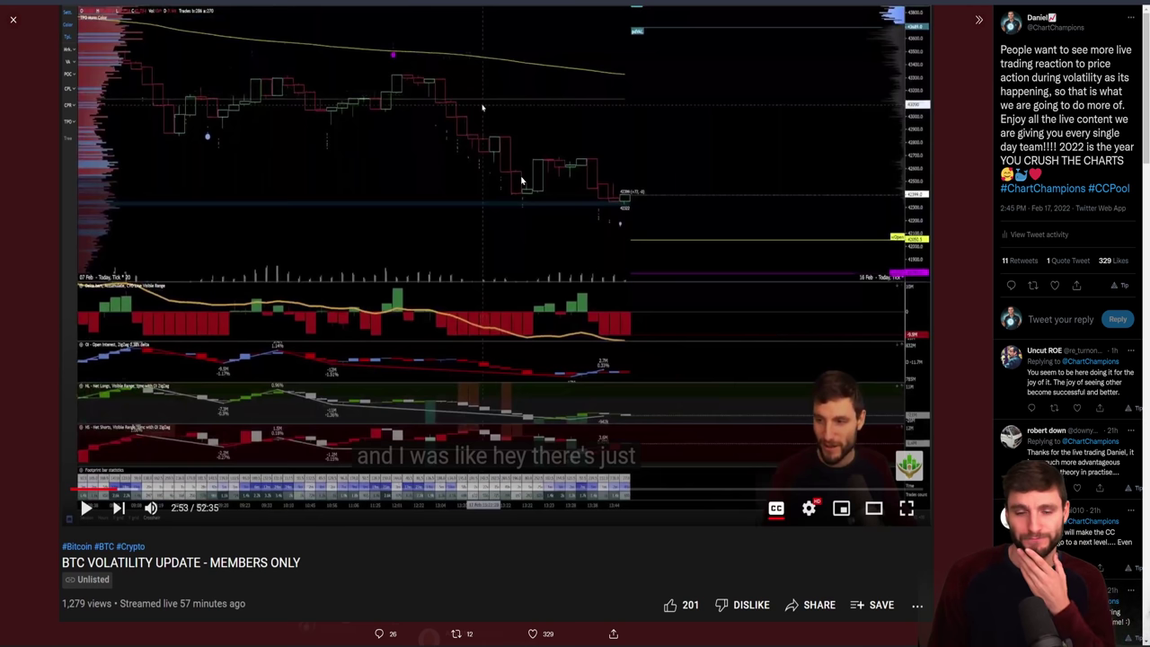
On the Twitter profile, enlarge the tweet's screenshot of the two Discord BTC morning update posts
right_click(430, 7)
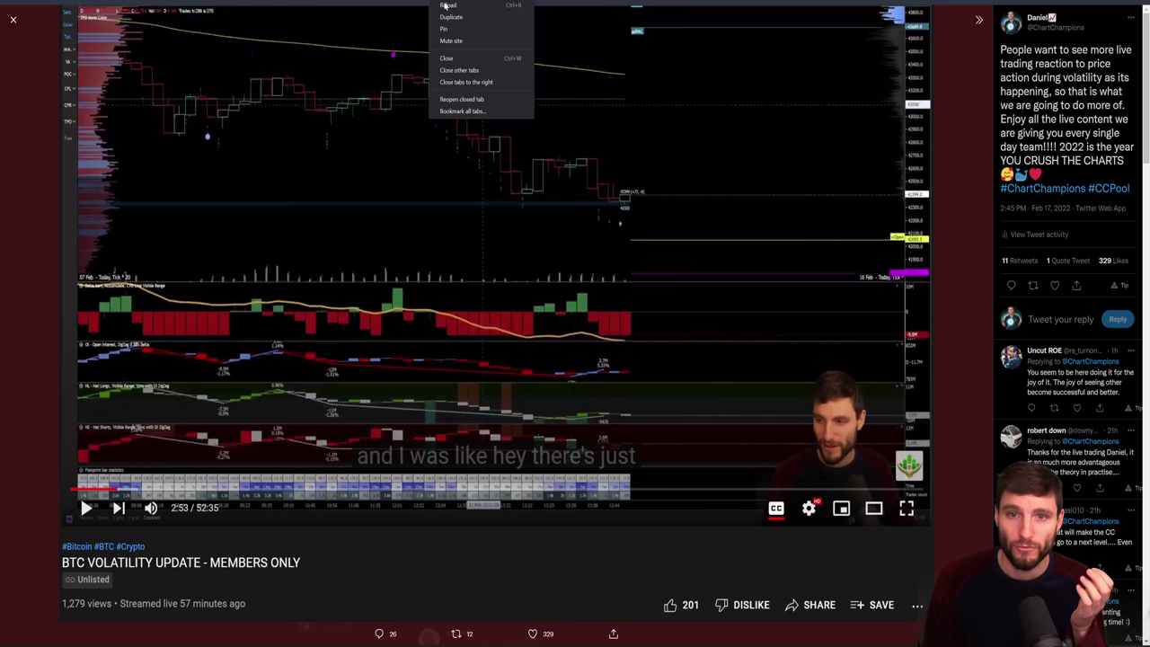
left_click(457, 44)
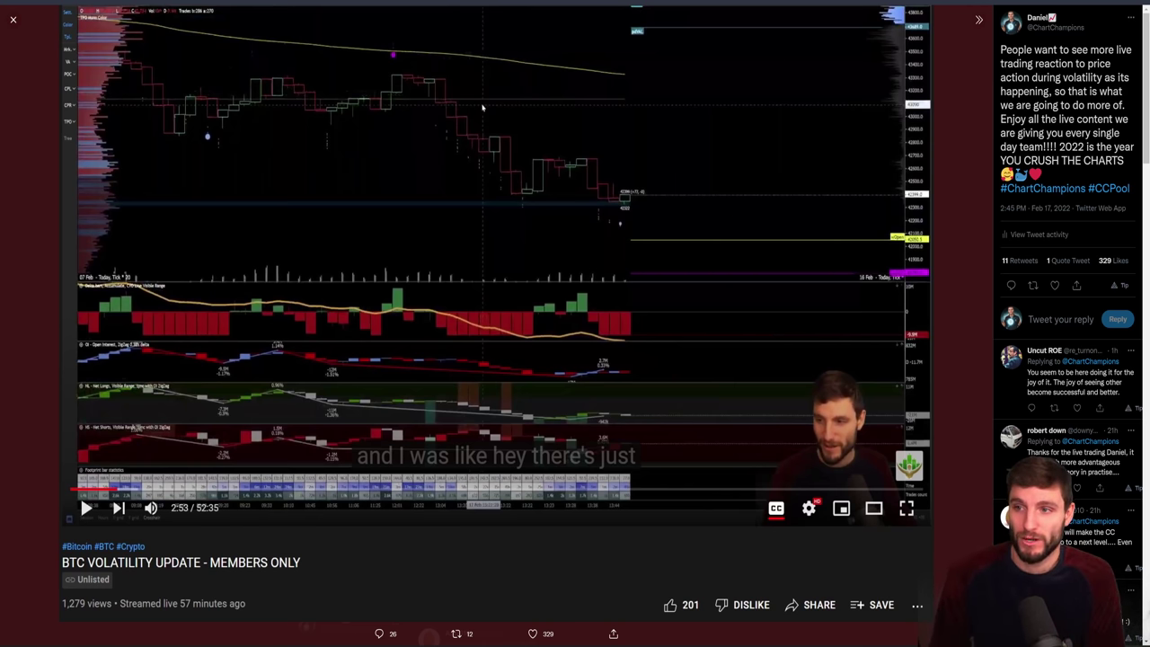
key("alt+Tab")
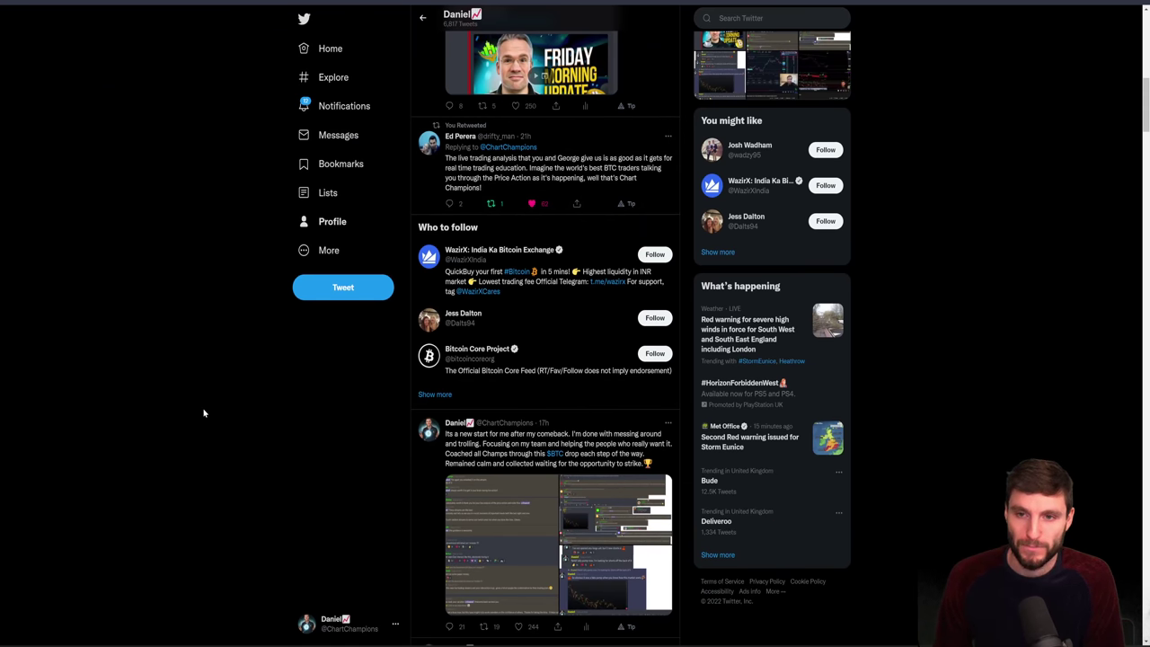
scroll(204, 412, "up", 1)
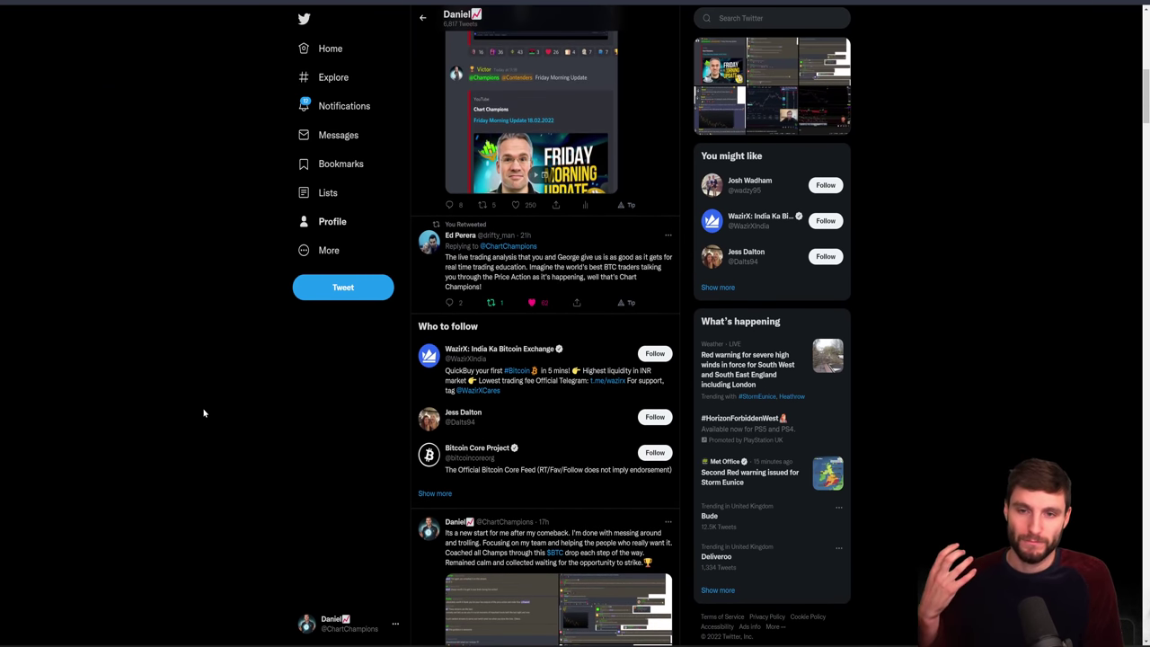
scroll(296, 406, "up", 1)
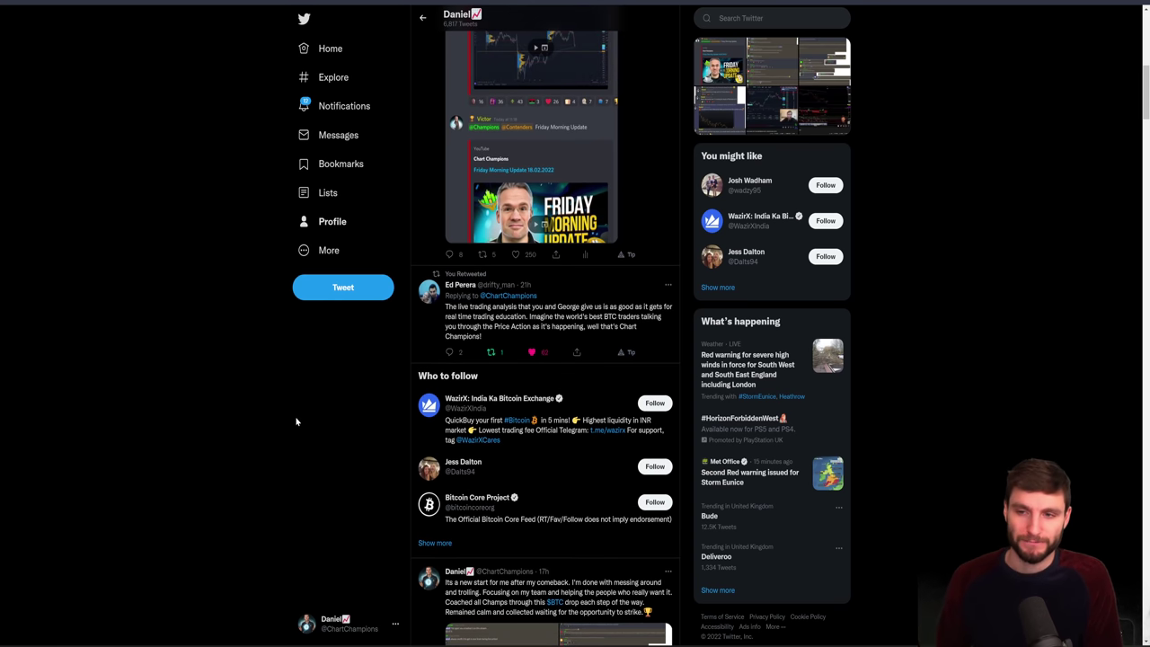
scroll(321, 403, "up", 1)
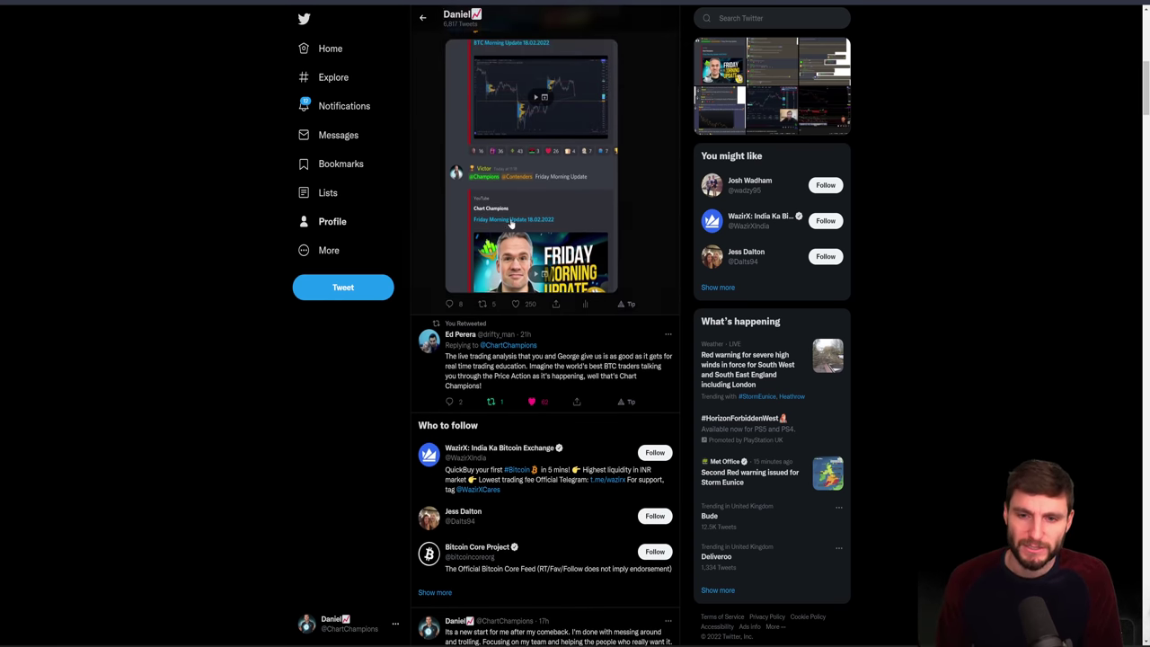
left_click(469, 117)
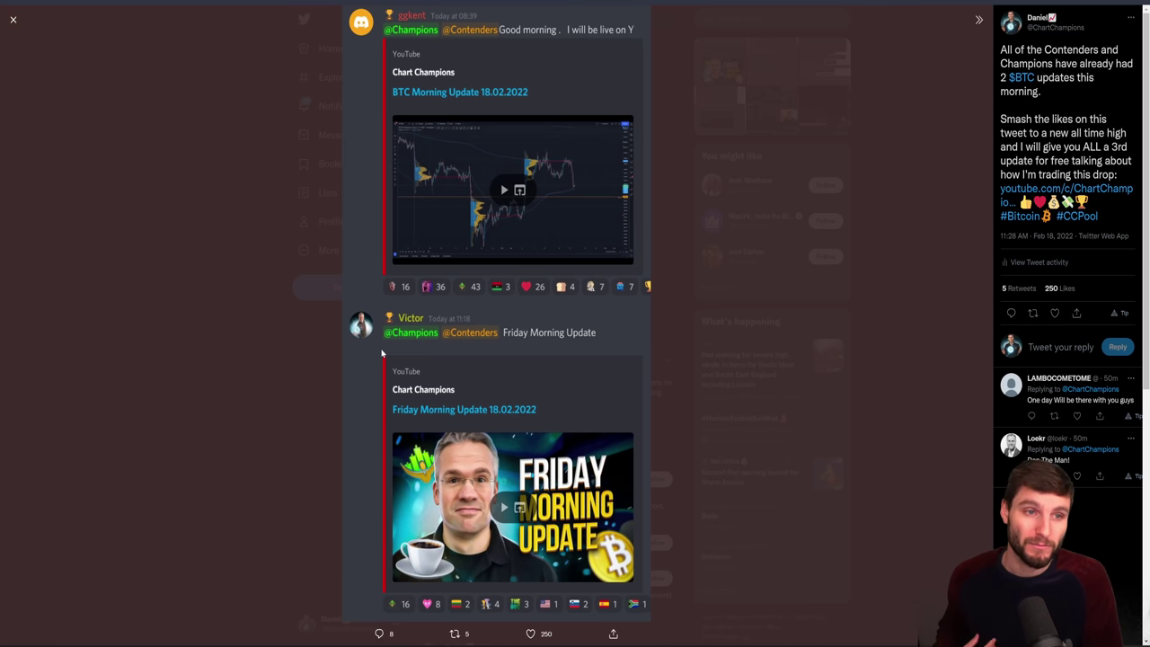
View the comeback tweet's second image, the collage of Discord members' praise messages, full-screen
left_click(184, 319)
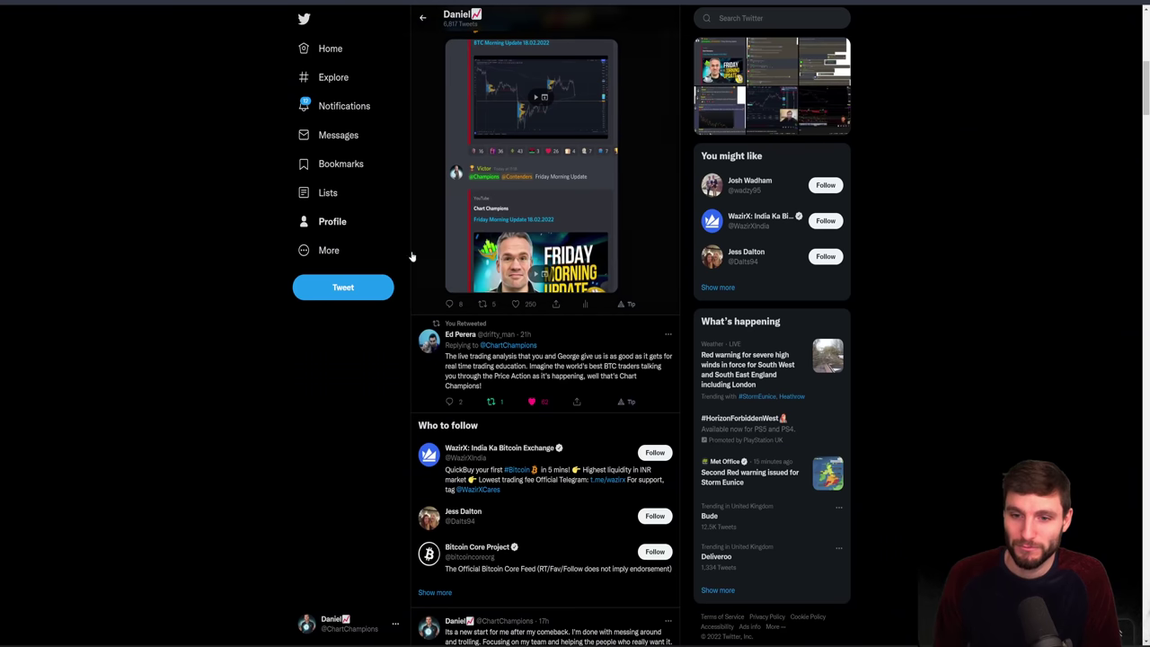
scroll(257, 420, "down", 3)
scroll(260, 415, "down", 3)
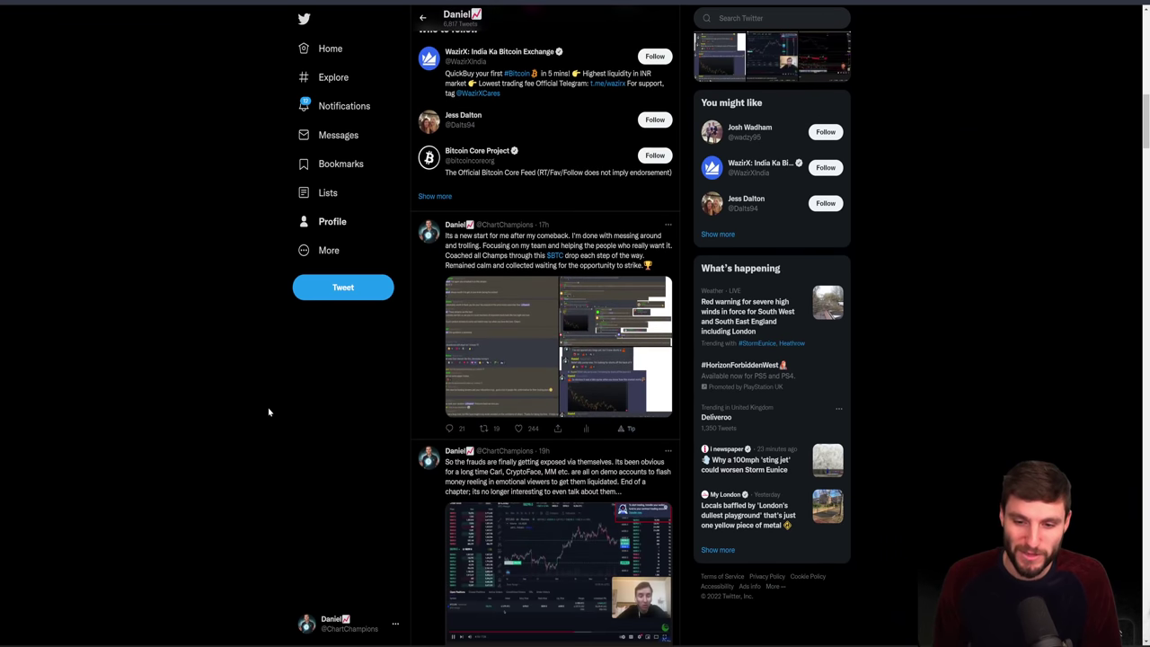
scroll(373, 431, "up", 3)
left_click(519, 521)
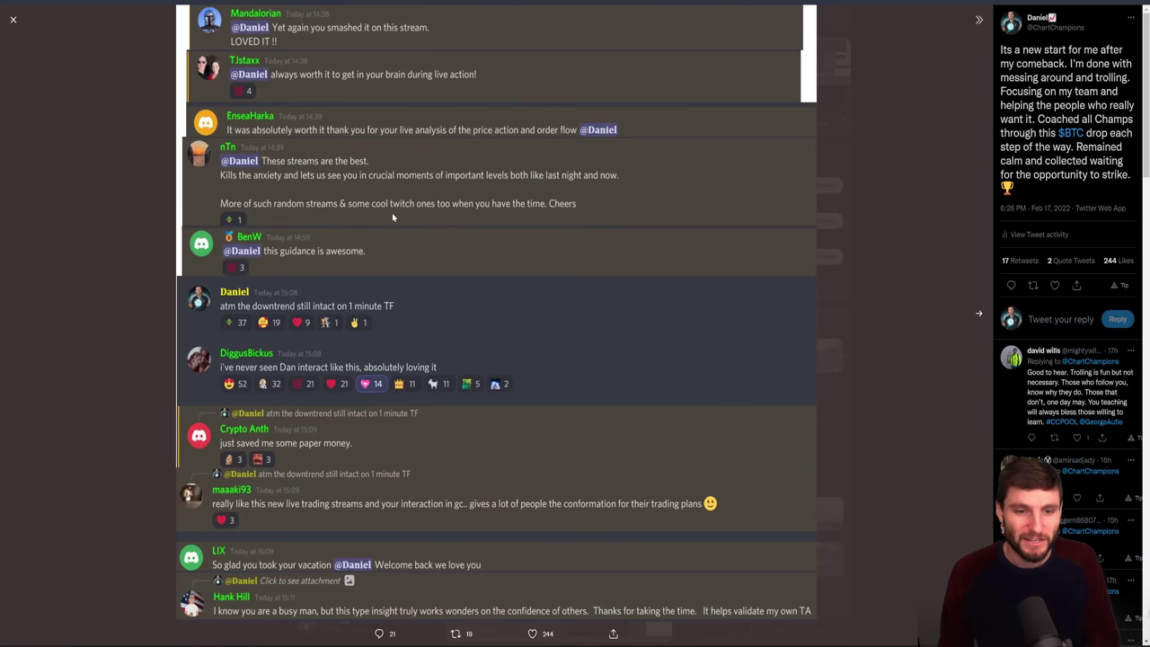
key("Right")
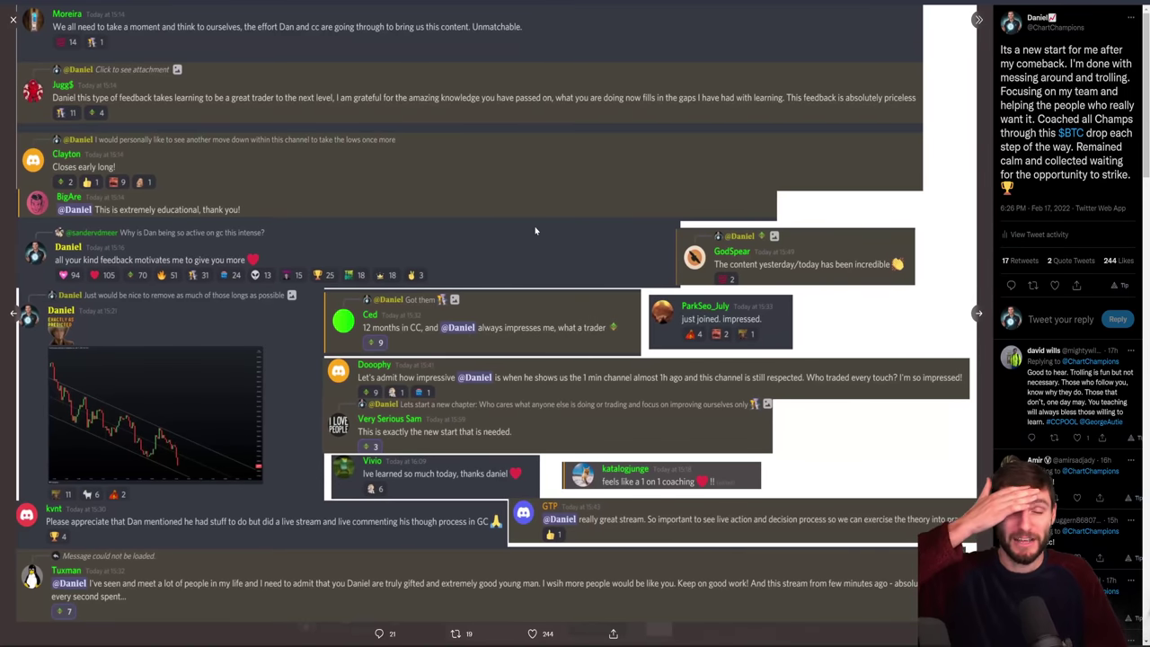